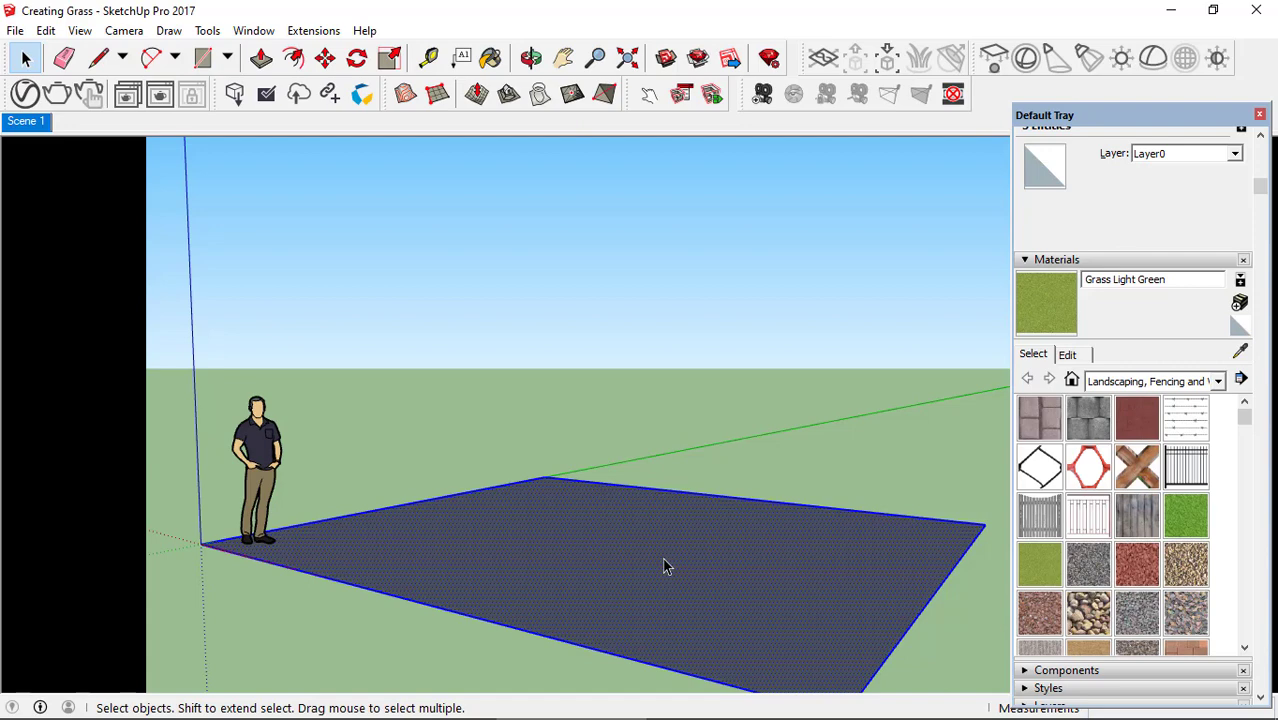
# Convert the selected rectangle into a component and add V-Ray Fur to it
pyautogui.press('g')
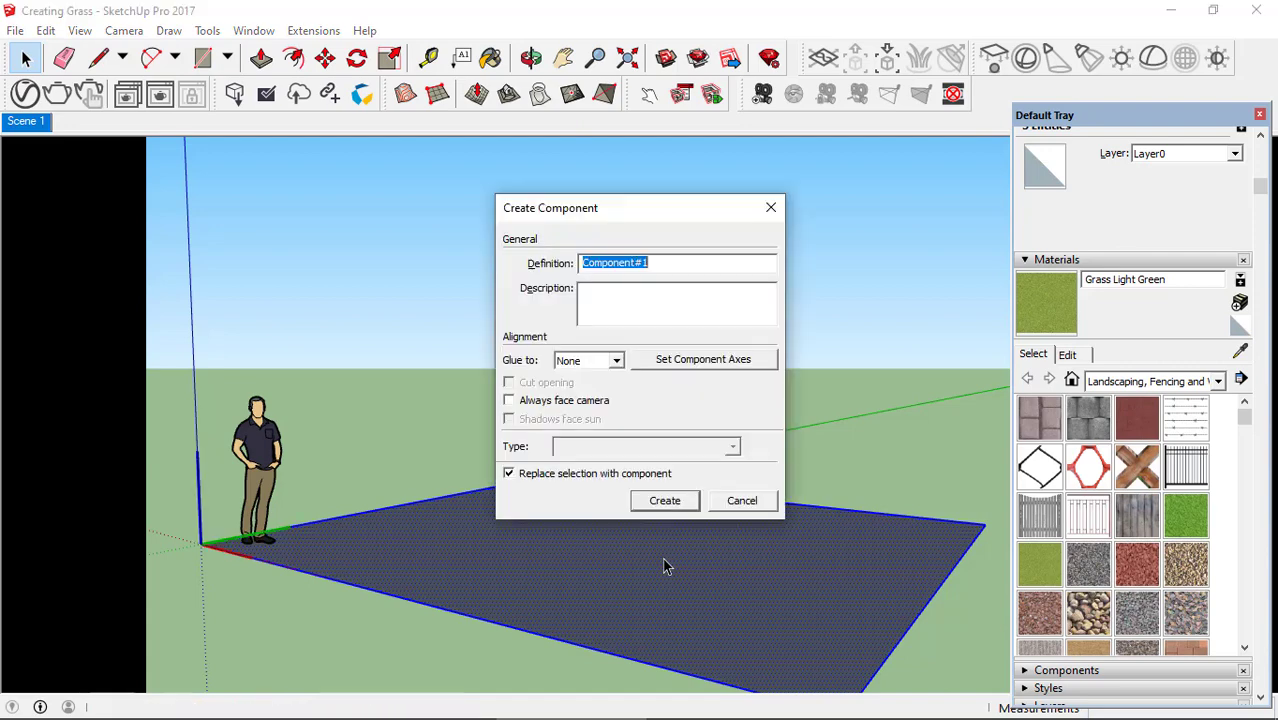
pyautogui.click(665, 501)
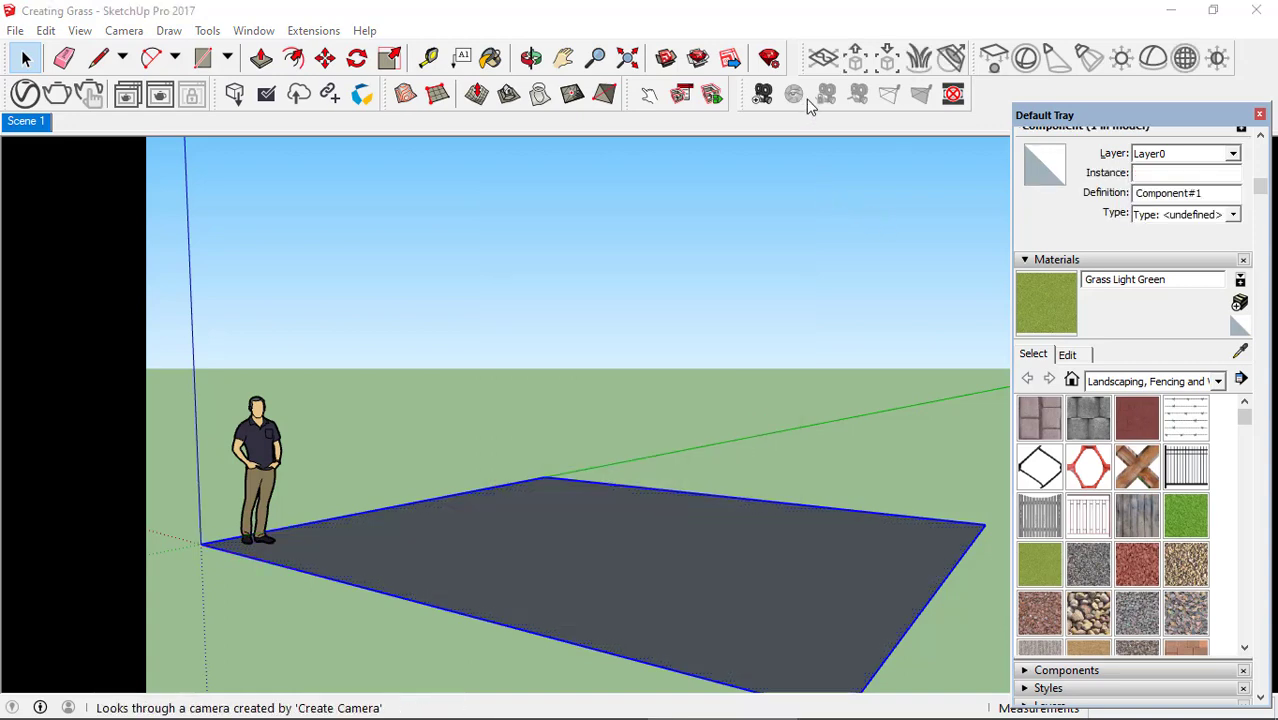
pyautogui.moveTo(804, 58); pyautogui.dragTo(724, 280)
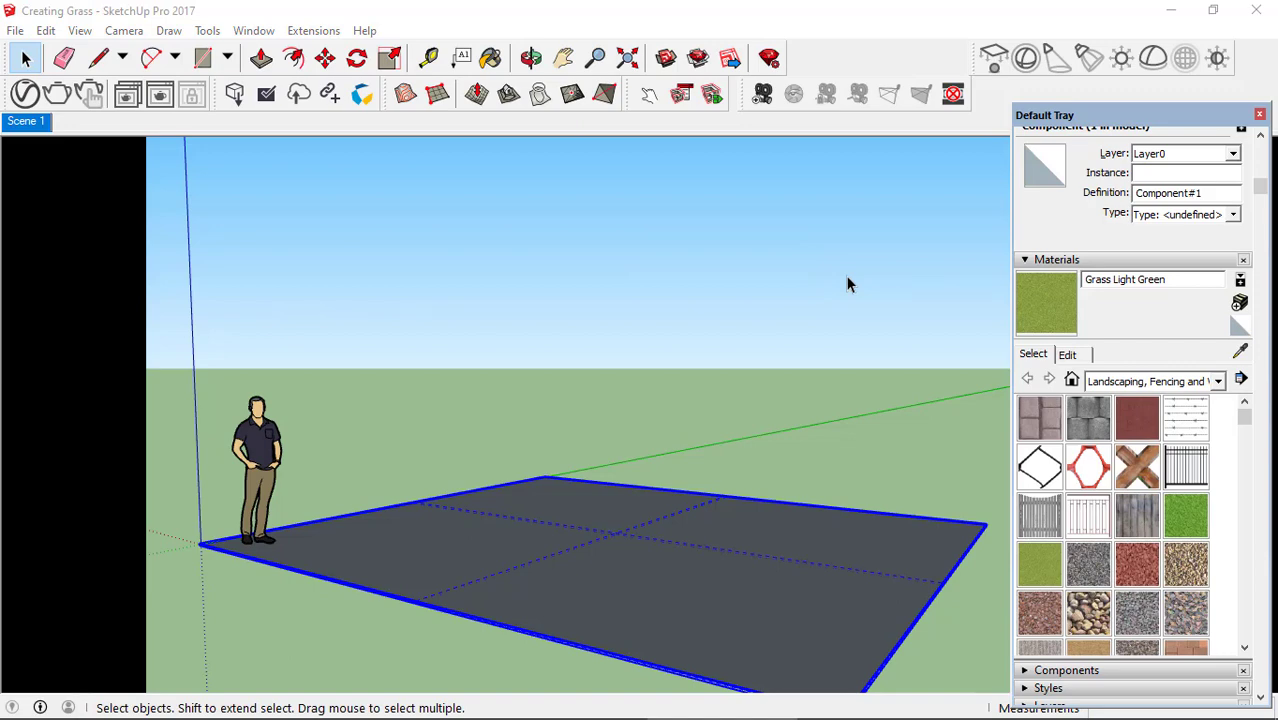
# Paint the fur component with the Grass Dark Green material and render the scene
pyautogui.click(1188, 516)
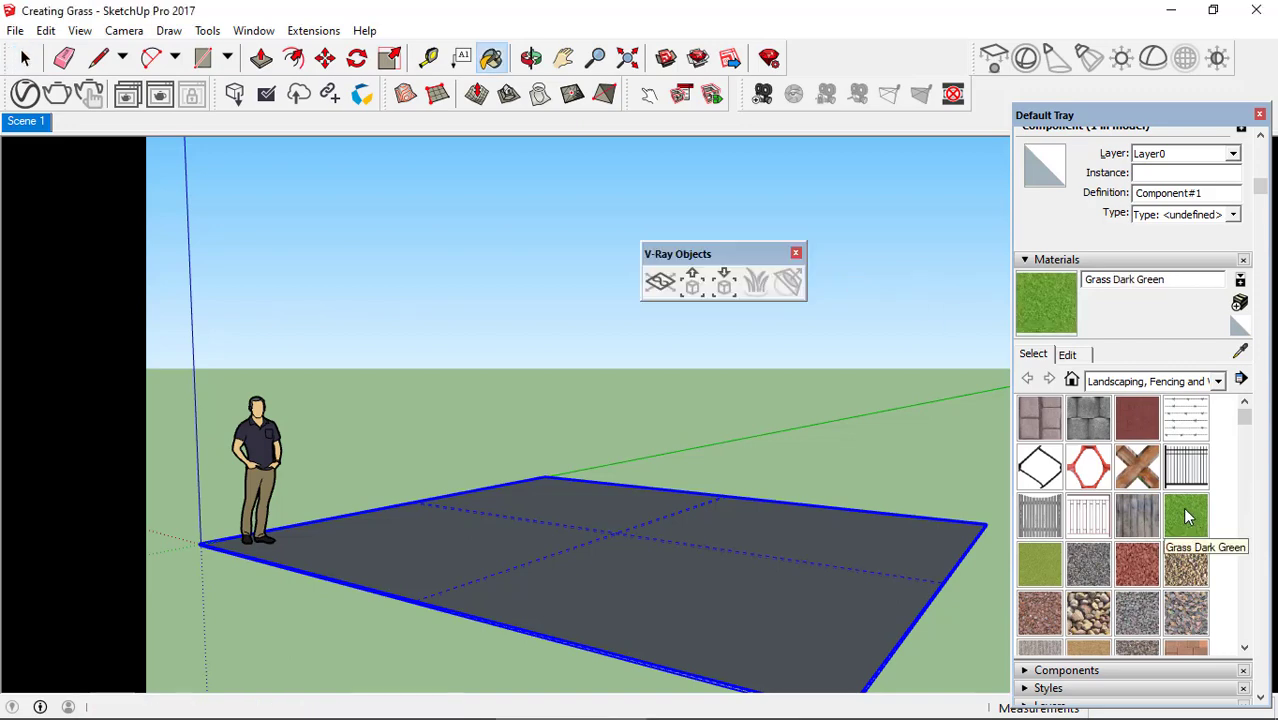
pyautogui.click(788, 528)
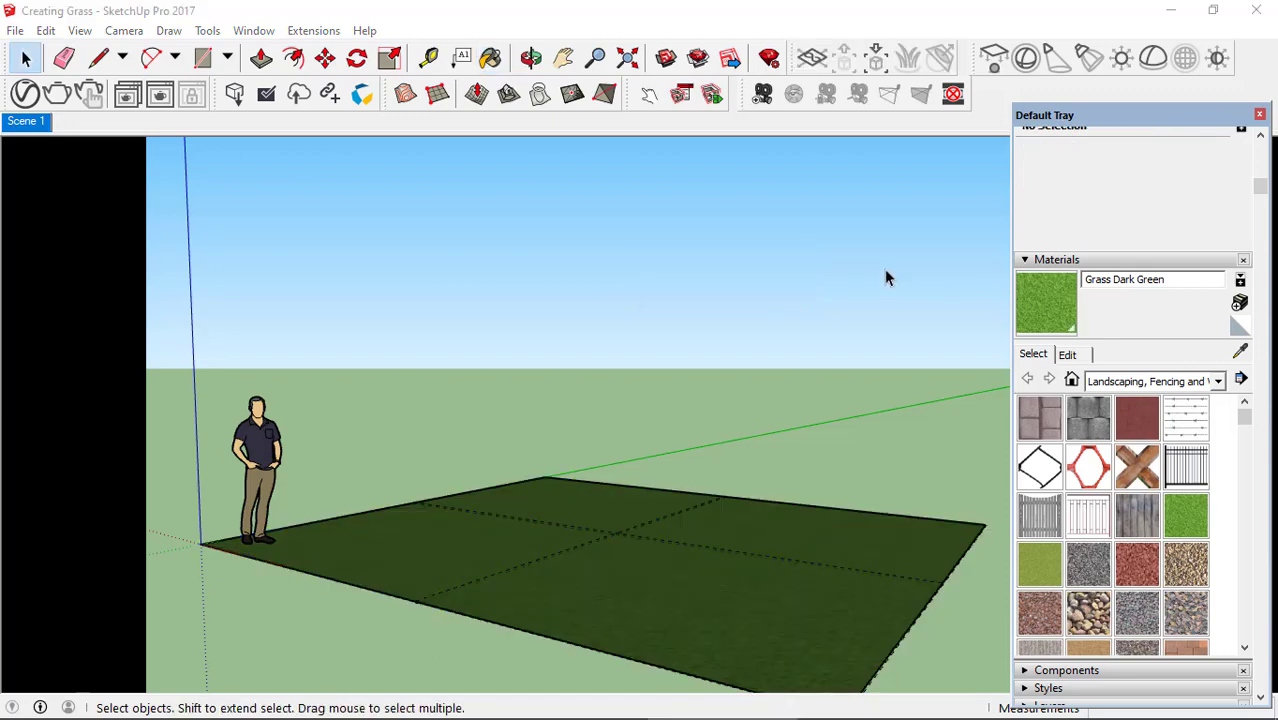
pyautogui.click(57, 92)
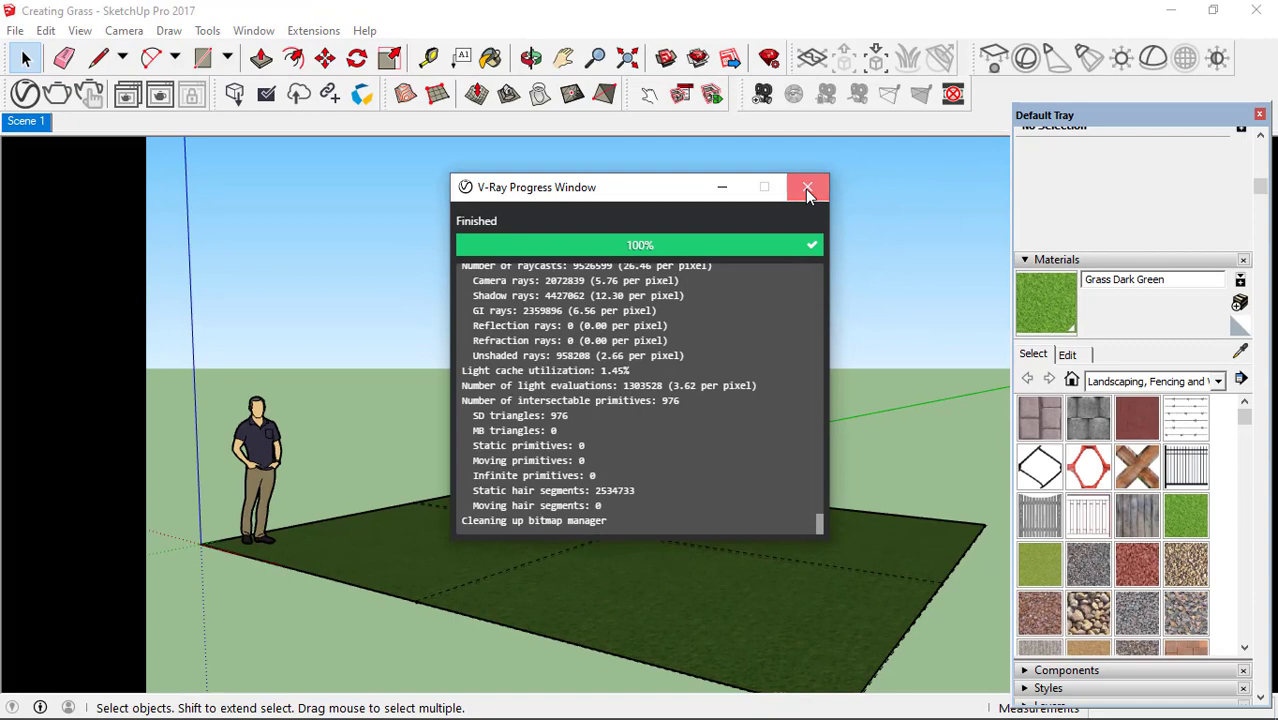
pyautogui.click(808, 190)
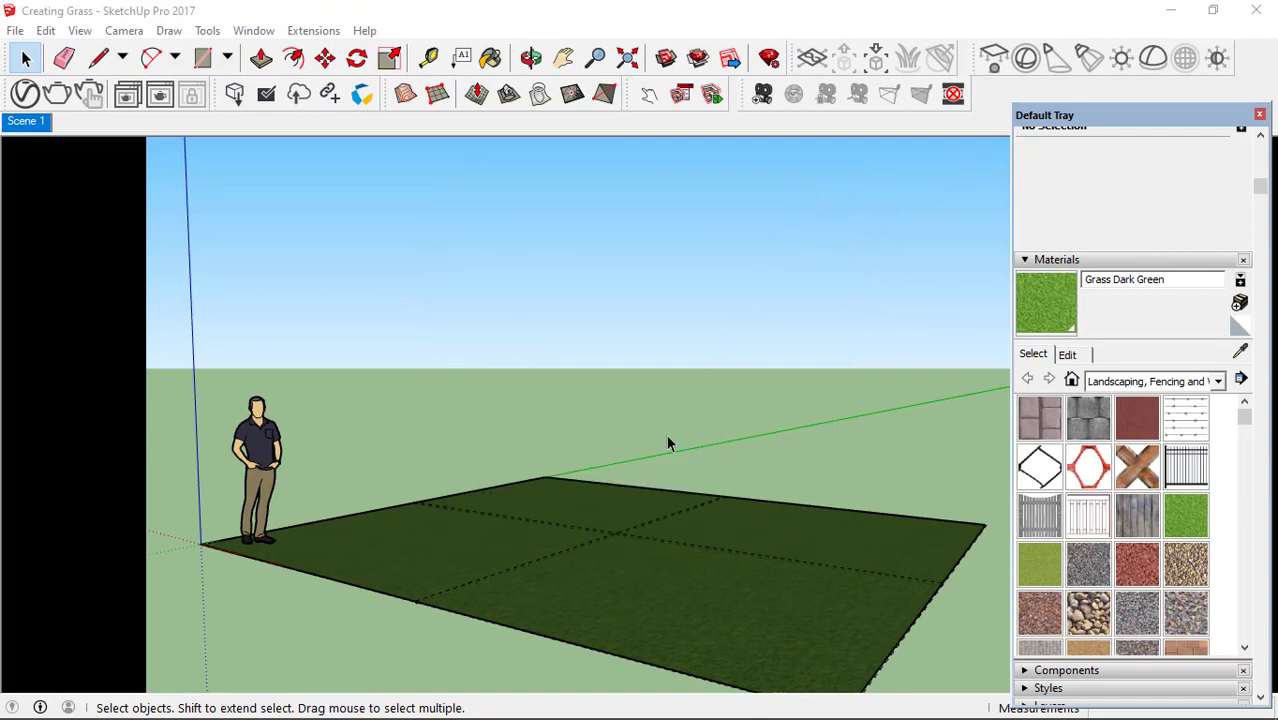
# Reverse the face inside the grass component and render the scene again
pyautogui.doubleClick(617, 514)
pyautogui.click(617, 514)
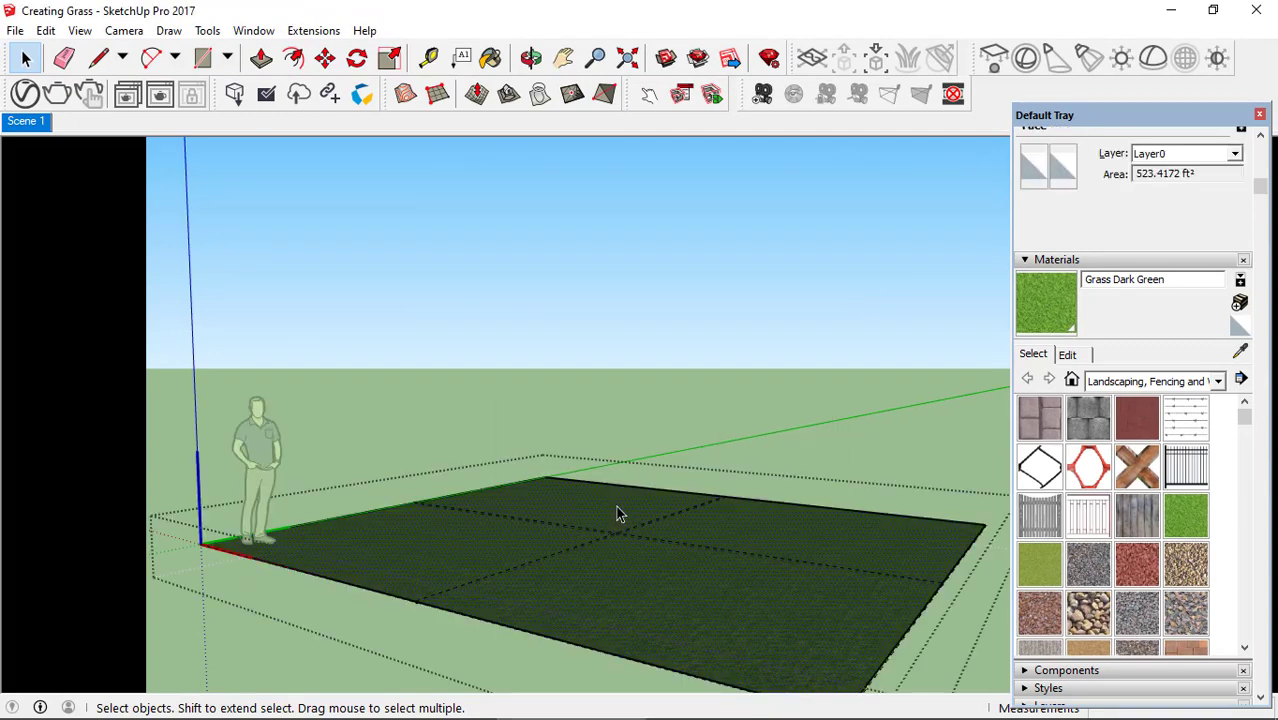
pyautogui.rightClick(617, 514)
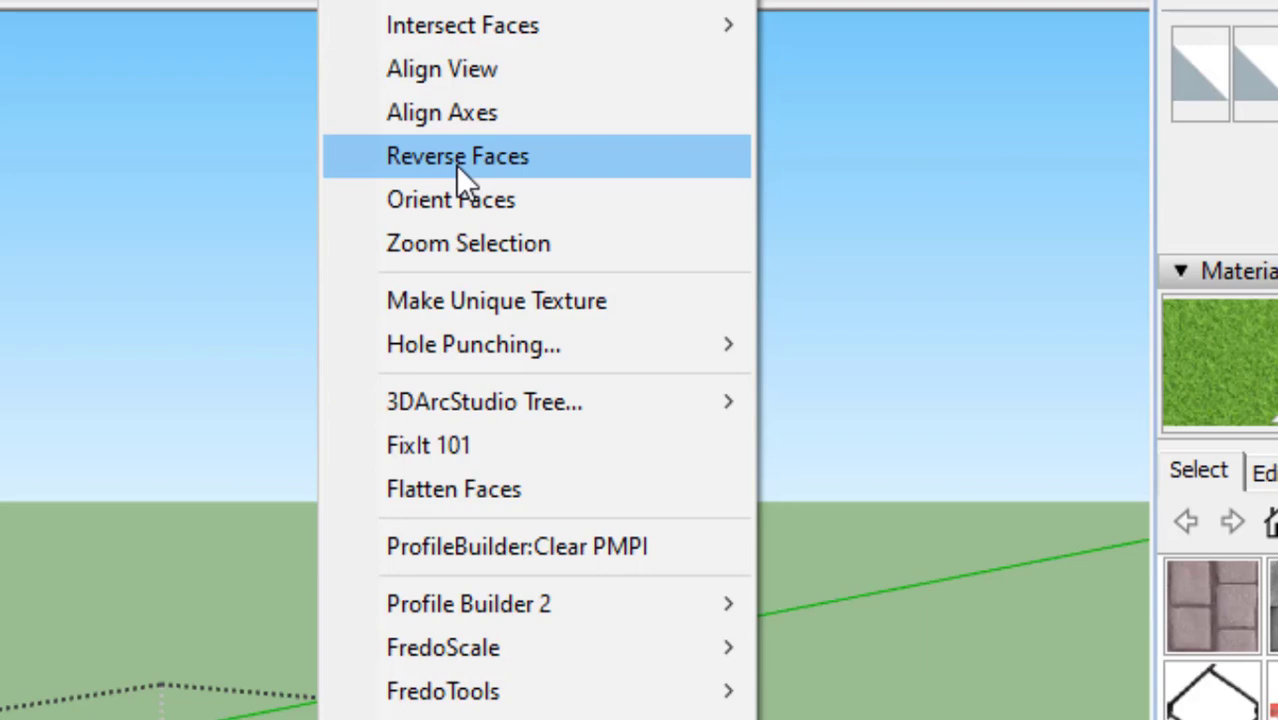
pyautogui.click(457, 168)
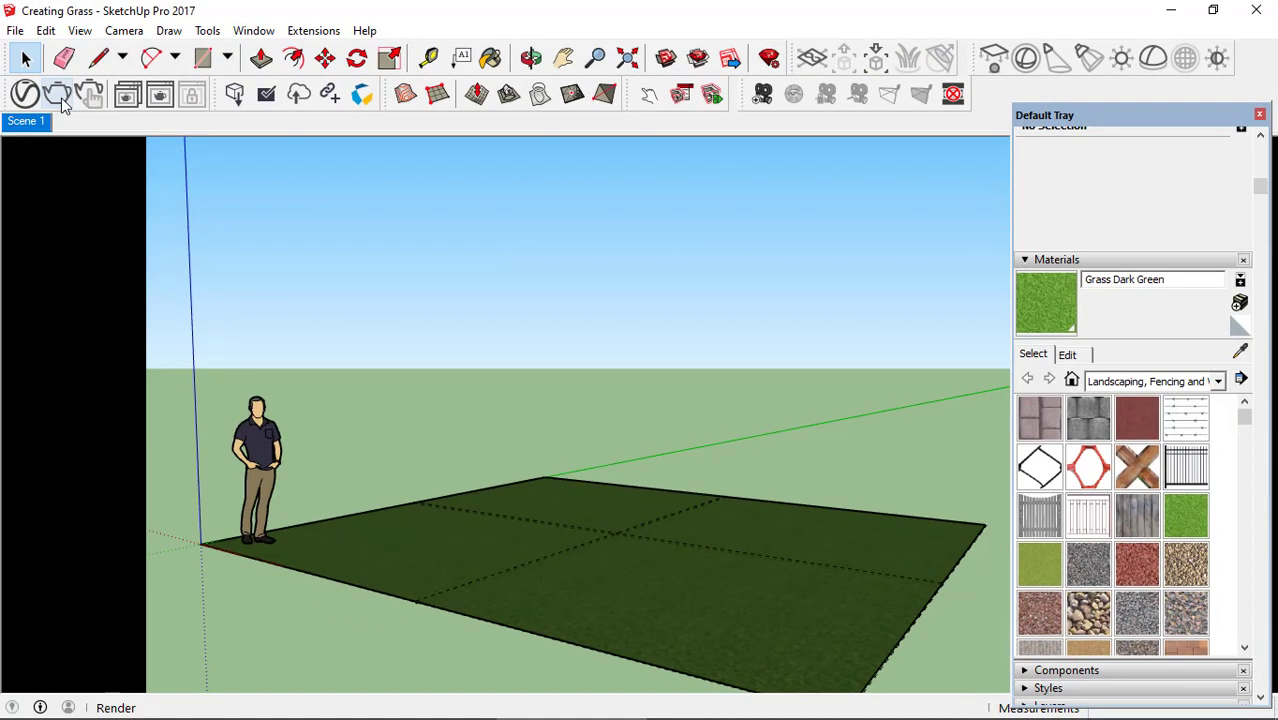
pyautogui.click(57, 94)
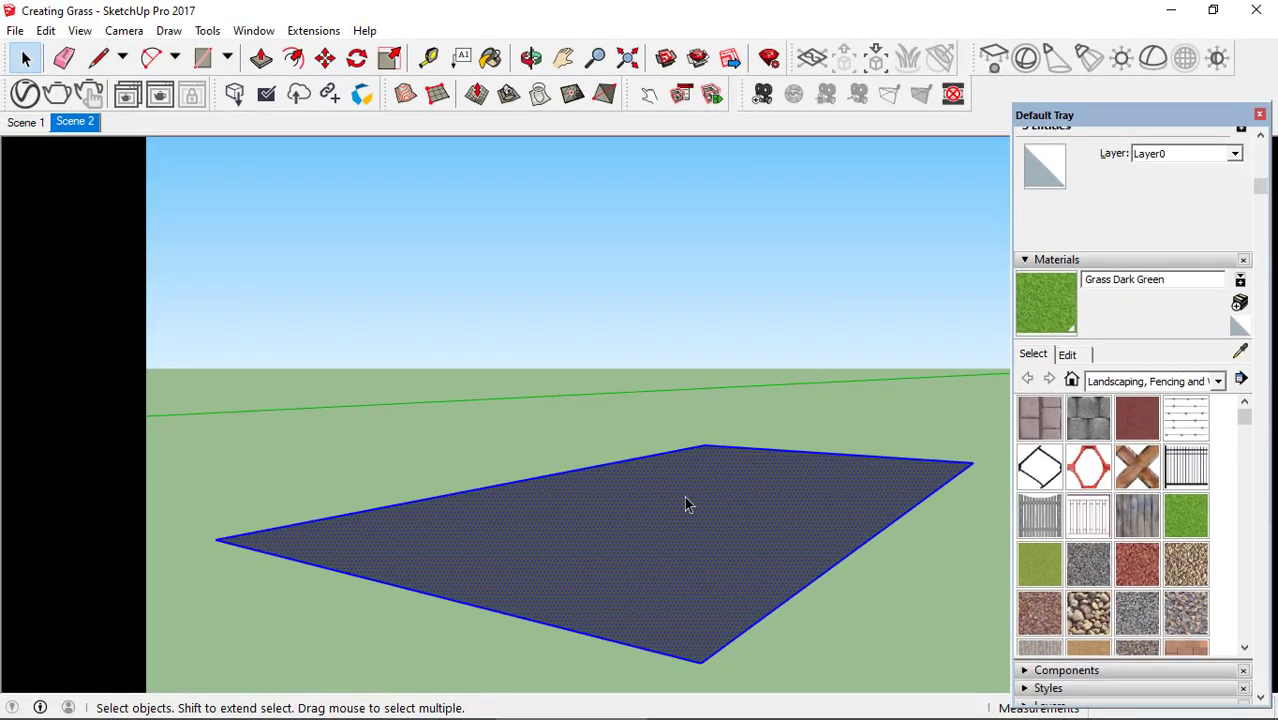
# Create a component from the selected rectangle in Scene 2
pyautogui.press('g')
pyautogui.click(670, 504)
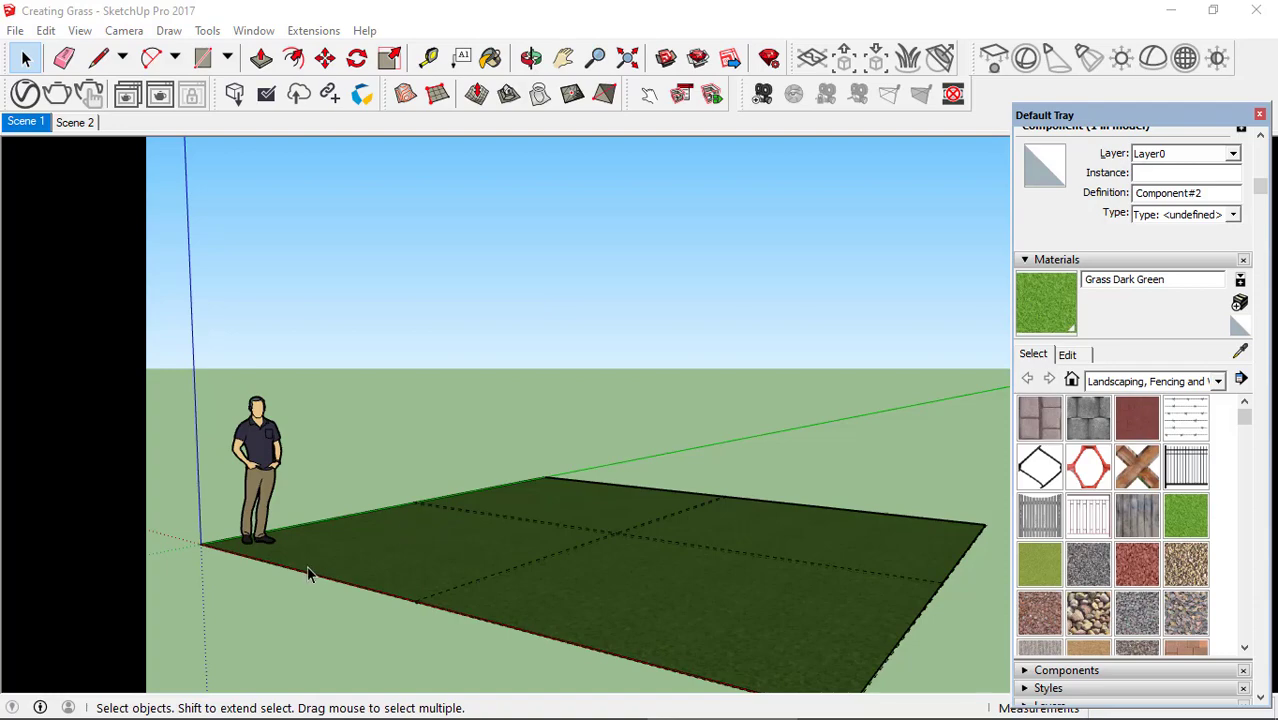
# Render a close-up of the grass around the standing figure's feet in Scene 1
pyautogui.scroll(1, 283, 576)
pyautogui.scroll(4, 283, 576)
pyautogui.keyDown('shift'); pyautogui.moveTo(283, 576); pyautogui.dragTo(553, 596, button='middle'); pyautogui.keyUp('shift')
pyautogui.scroll(2, 545, 614)
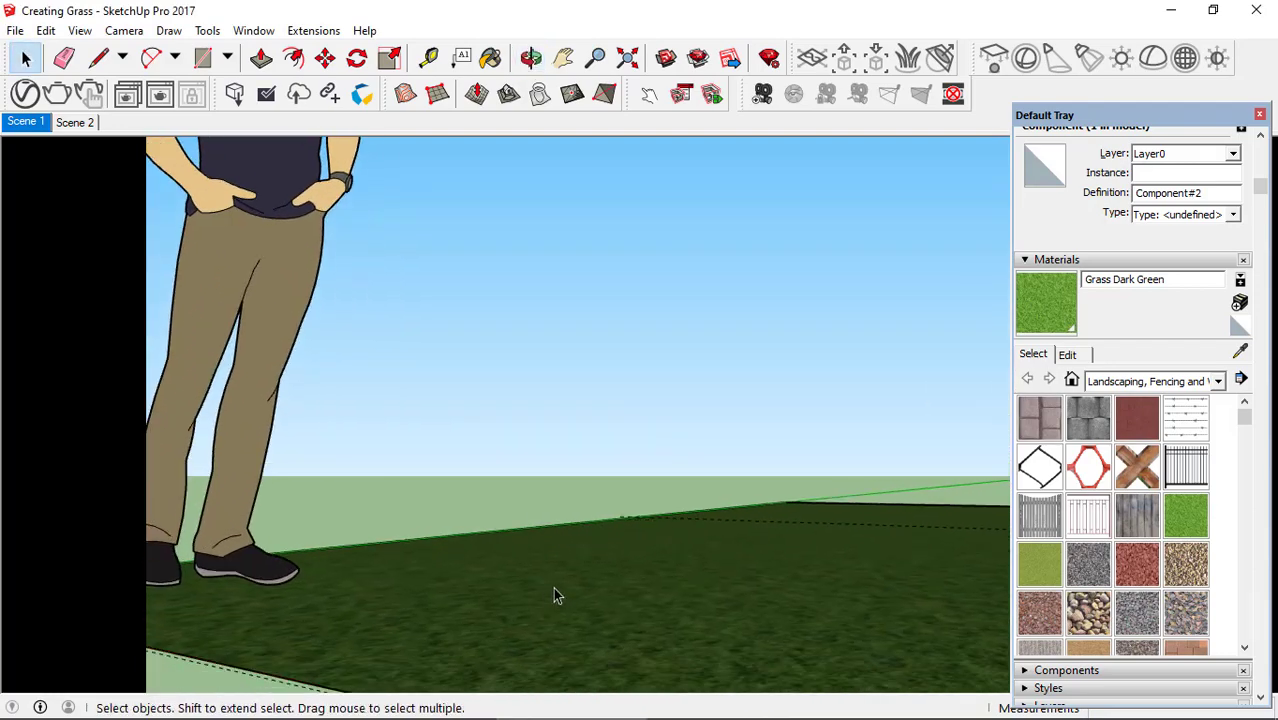
pyautogui.click(57, 94)
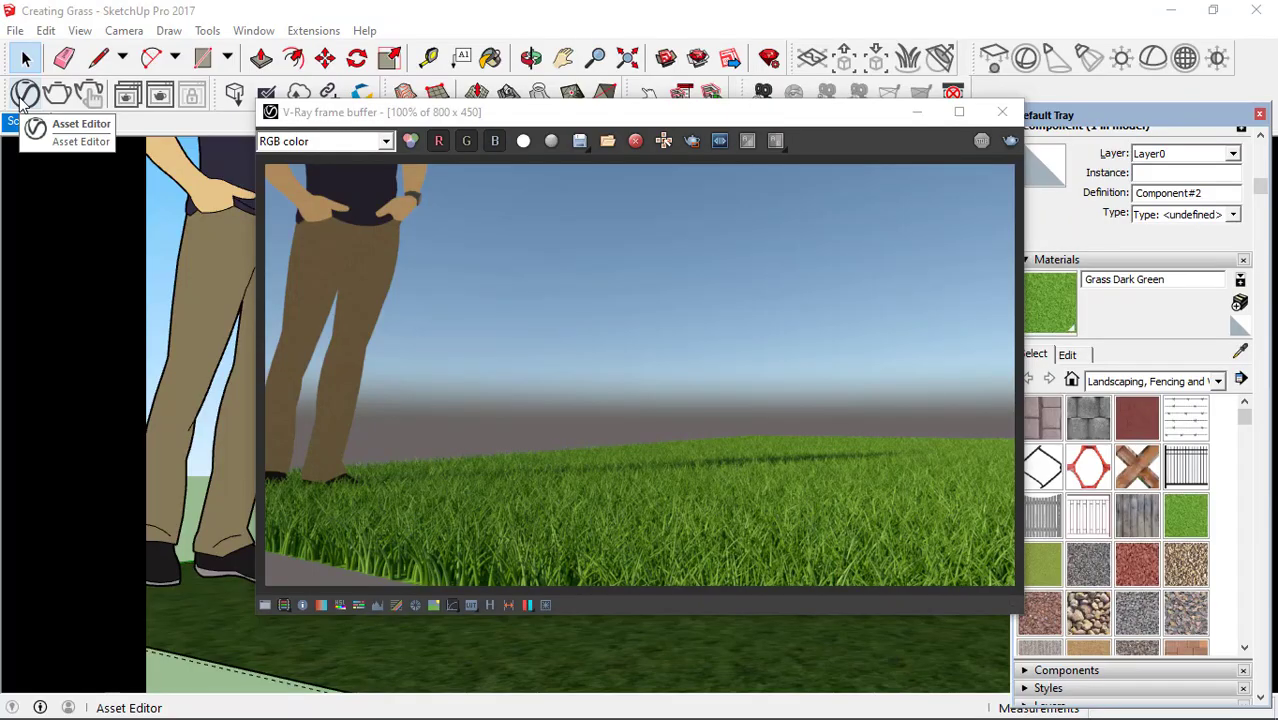
# Display the V-Ray Fur parameters in the Asset Editor and arrange them beside the rendered image
pyautogui.click(25, 93)
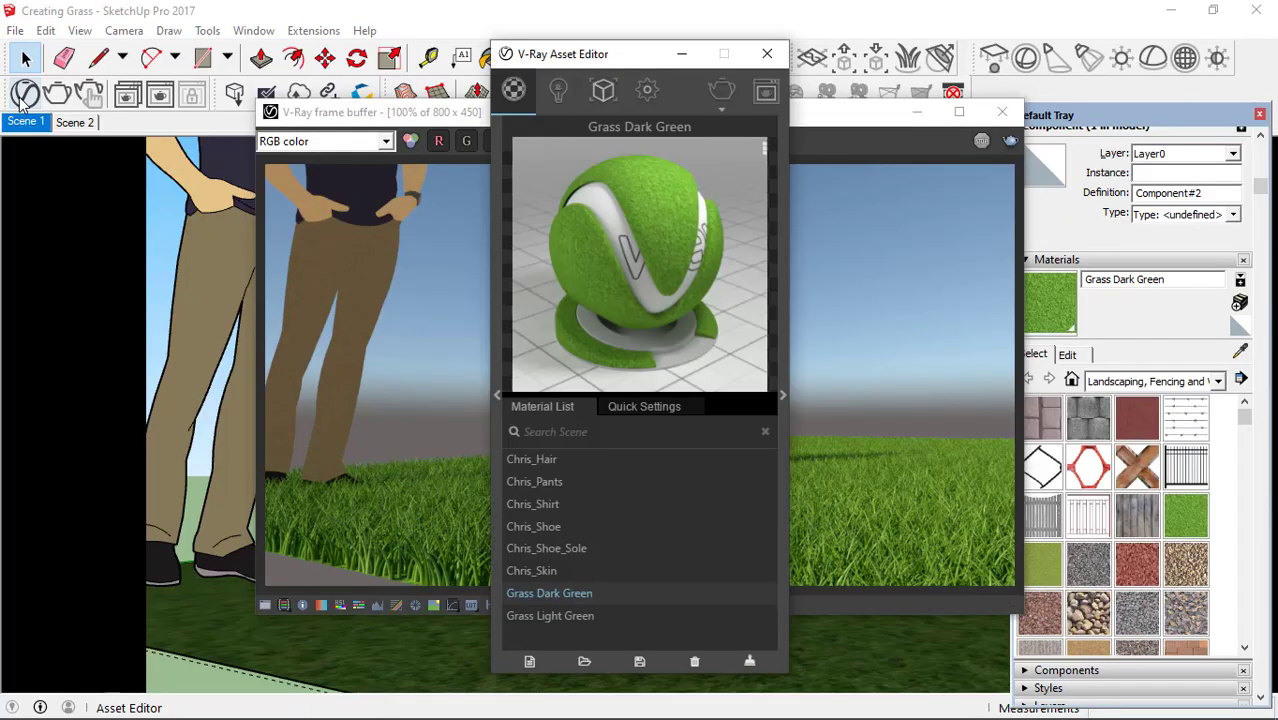
pyautogui.click(598, 96)
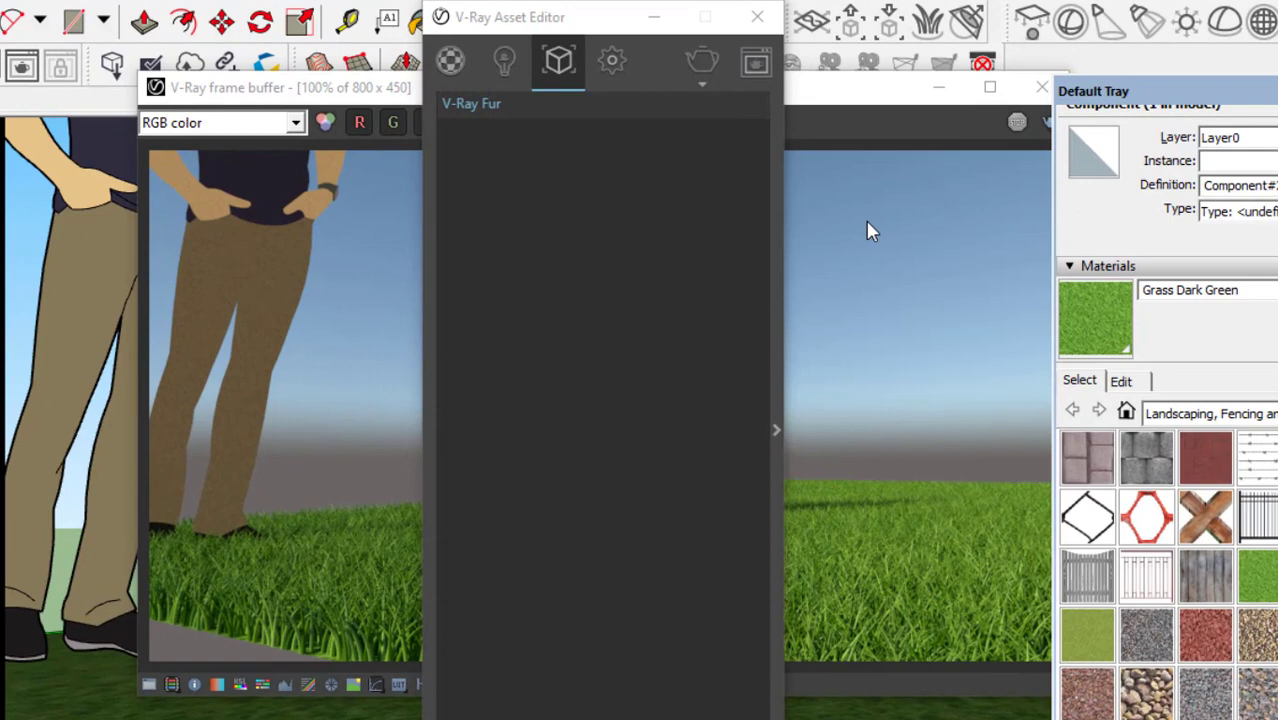
pyautogui.click(776, 431)
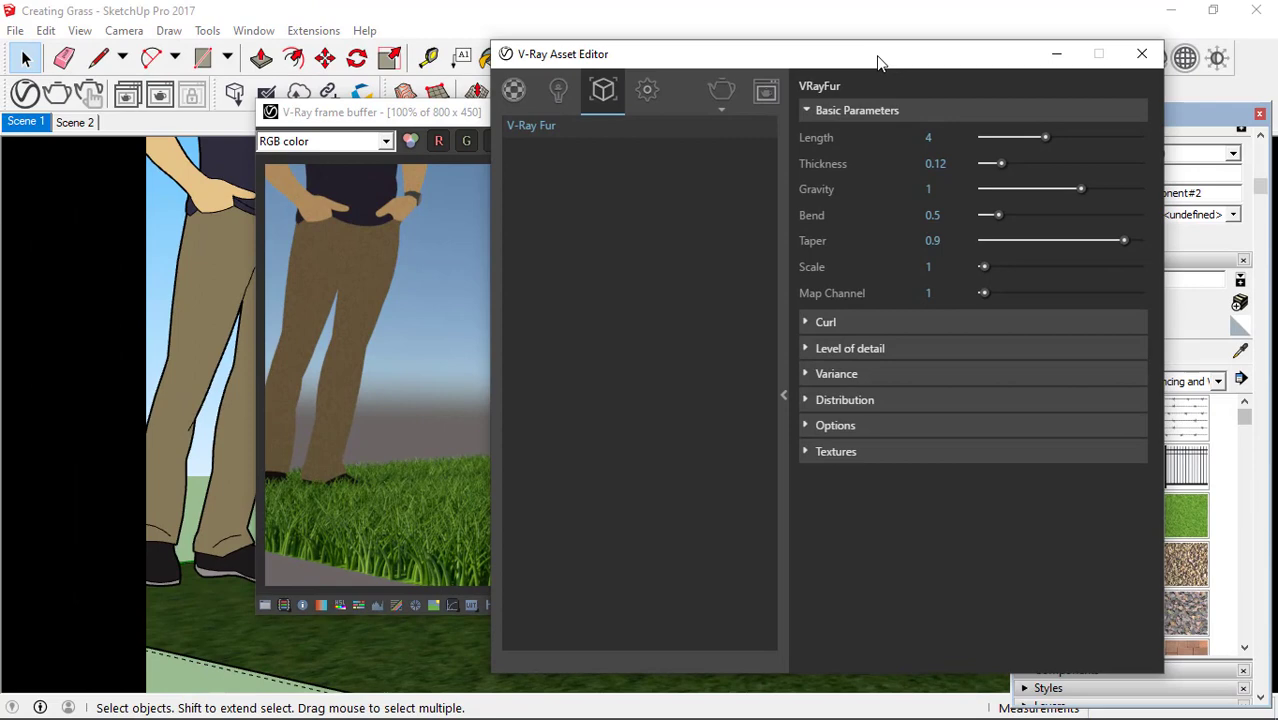
pyautogui.moveTo(878, 62); pyautogui.dragTo(165, 38)
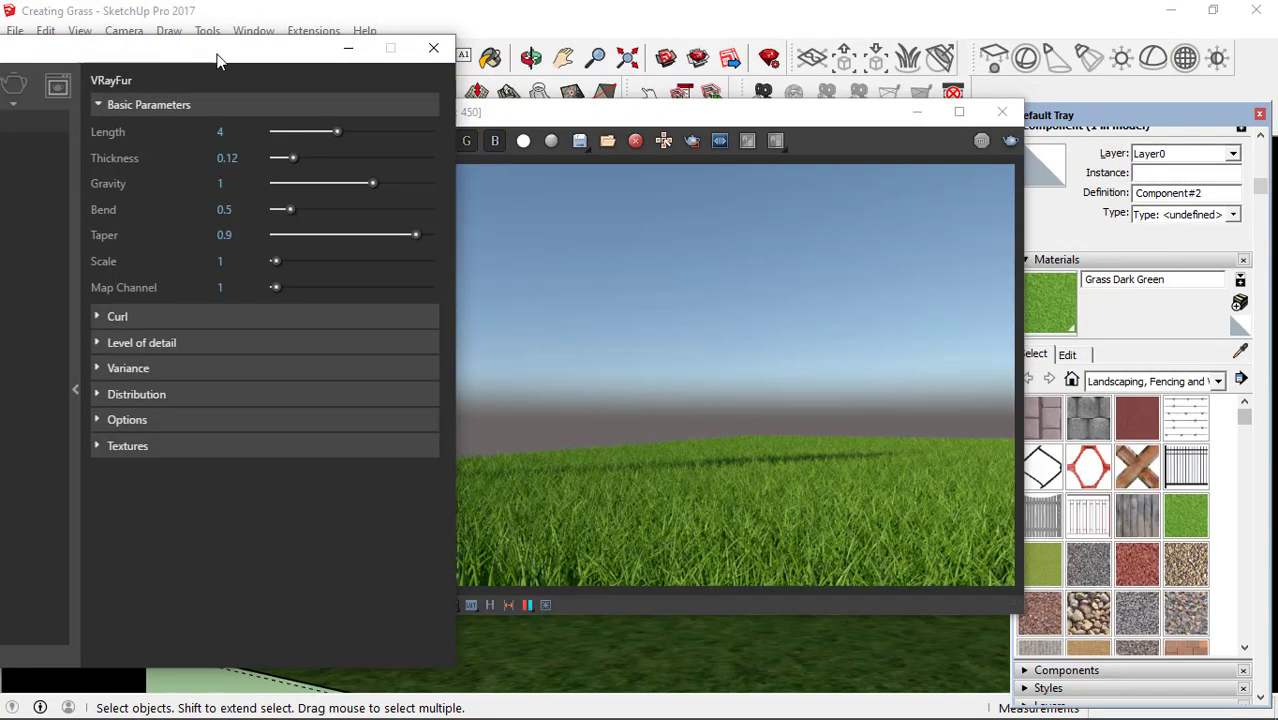
pyautogui.click(535, 118)
pyautogui.moveTo(535, 118); pyautogui.dragTo(787, 118)
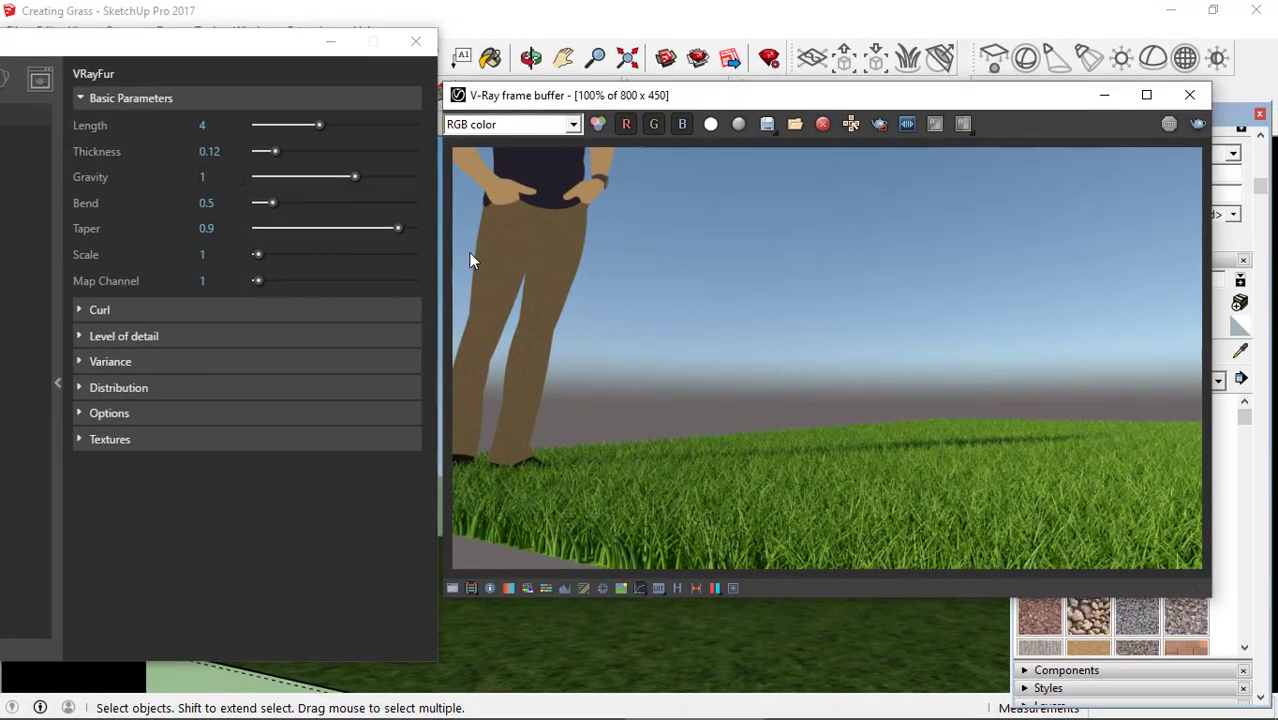
# Set the fur's thickness to 0.05 and its length to 30
pyautogui.doubleClick(239, 151)
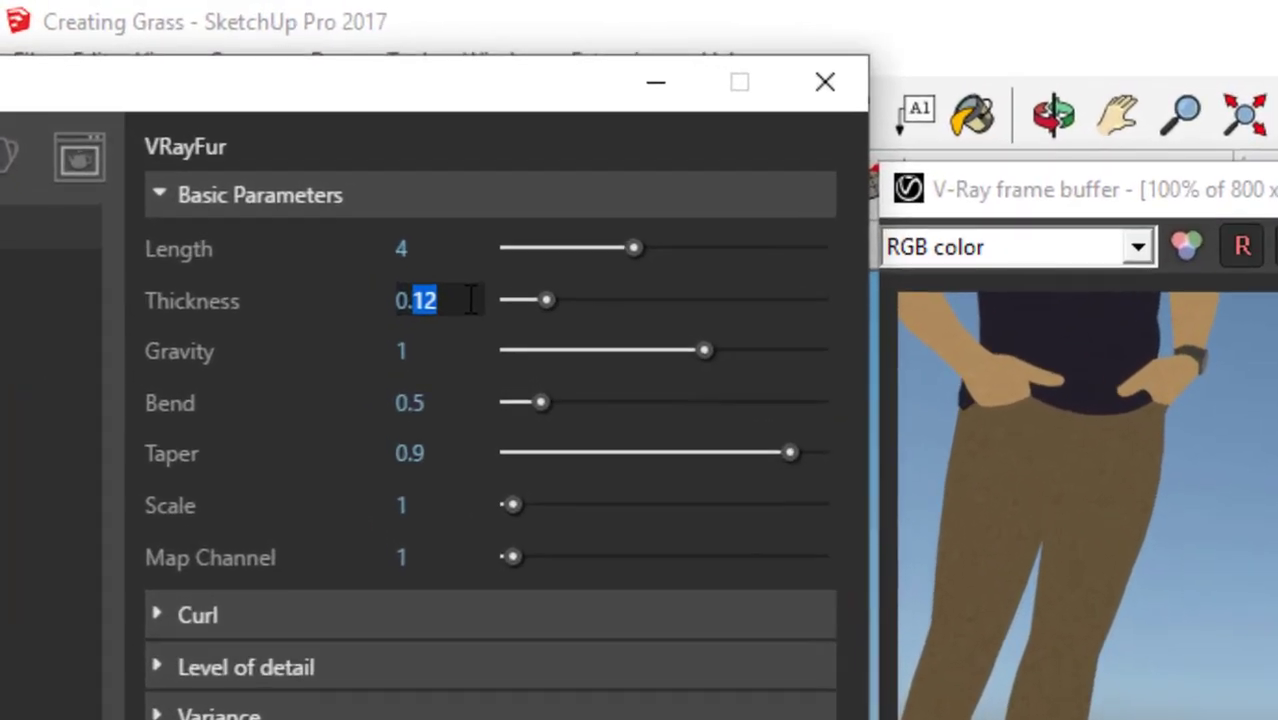
pyautogui.write('05')
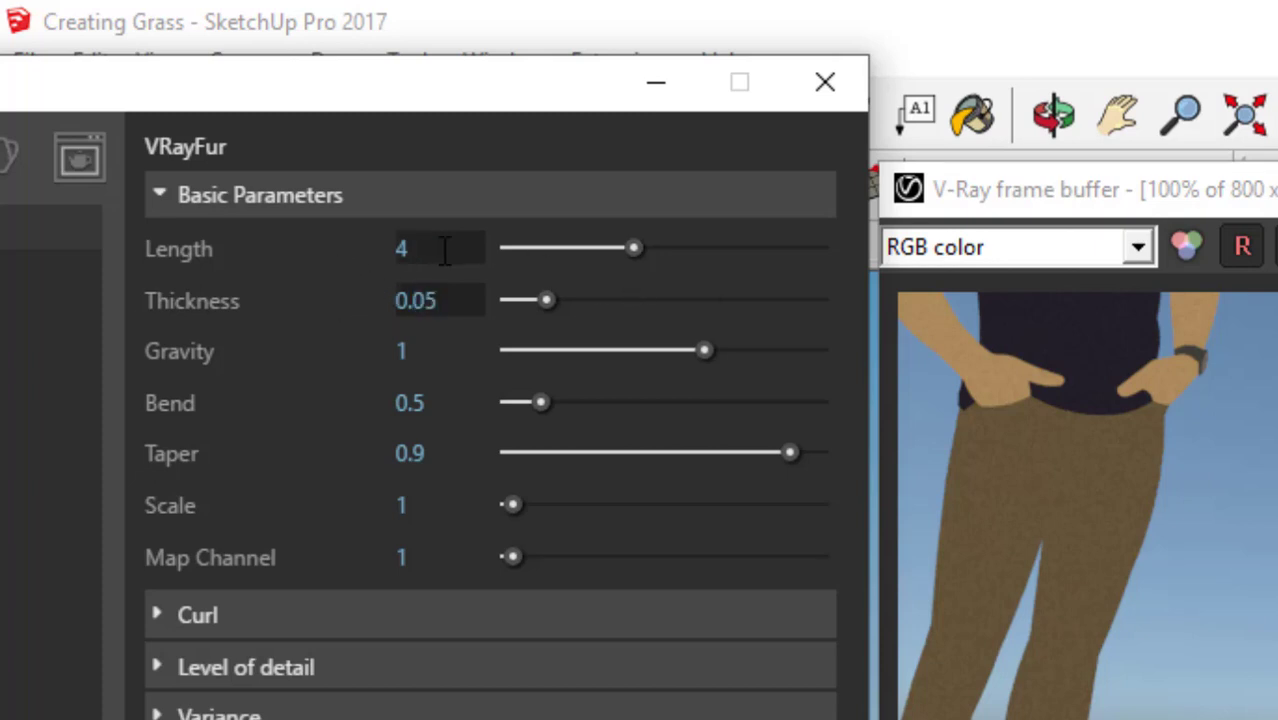
pyautogui.click(398, 250)
pyautogui.write('30')
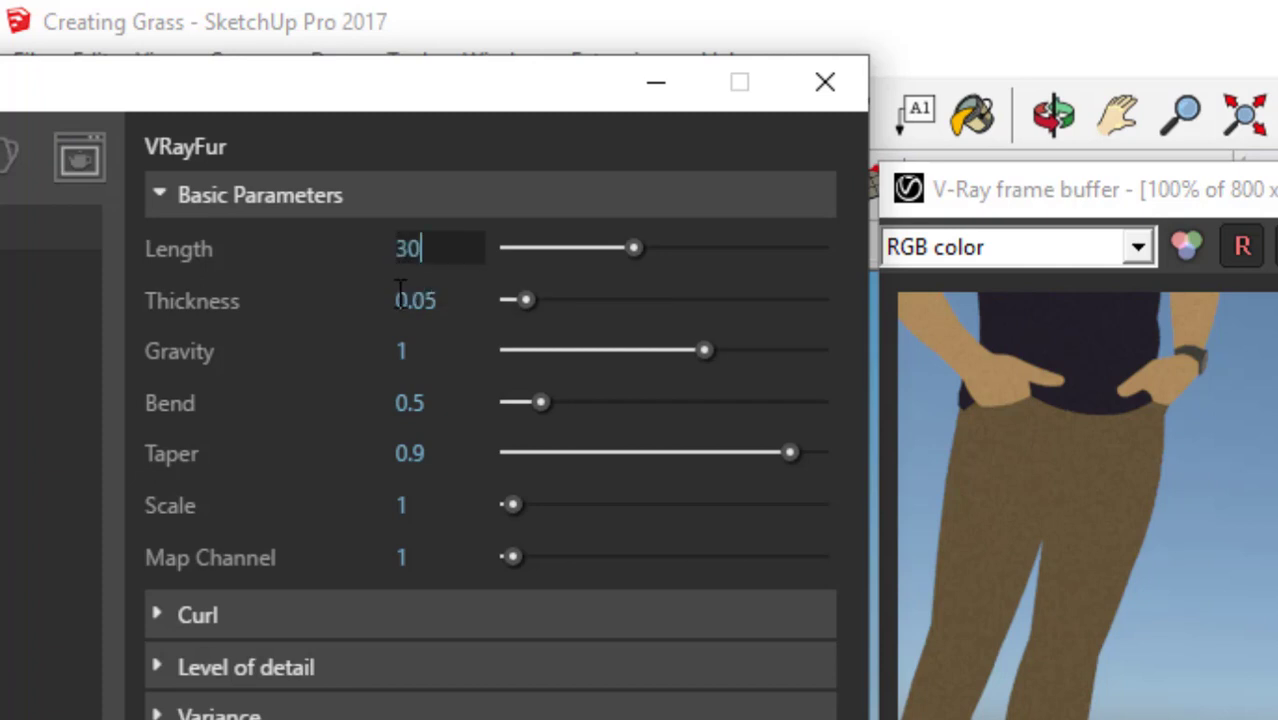
pyautogui.press('Return')
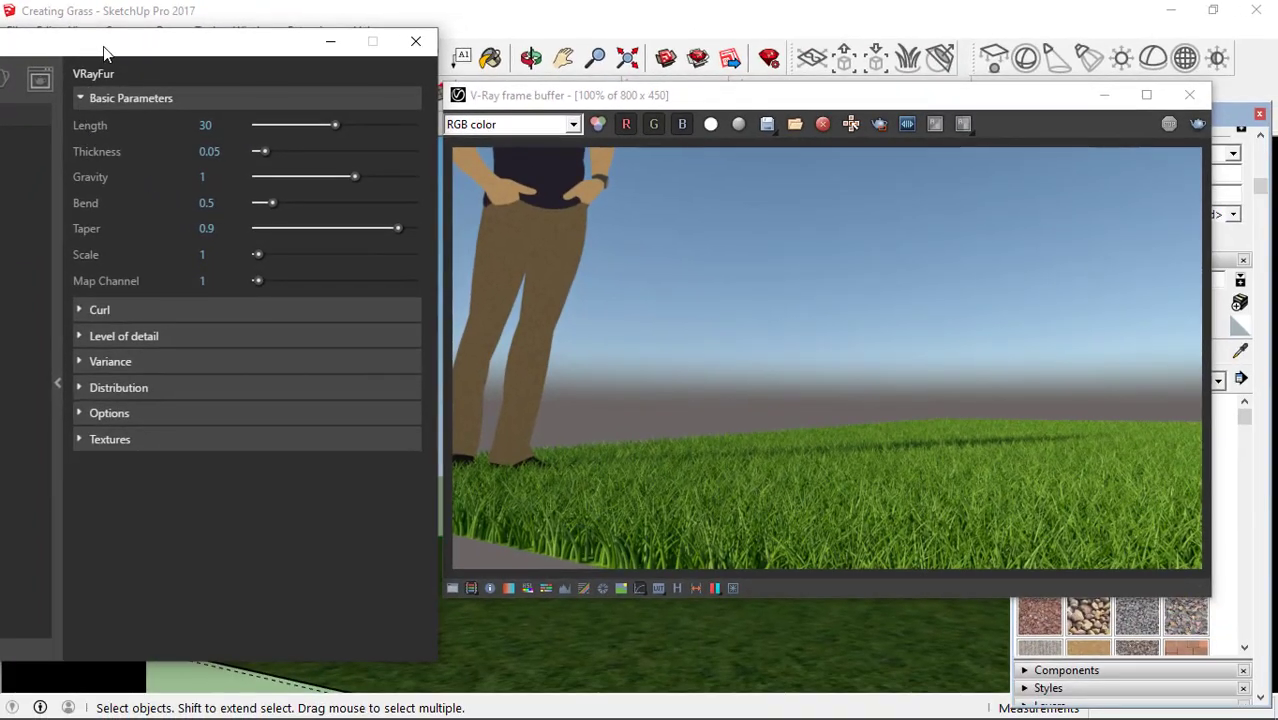
# Render the grass with the changed length and thickness, keeping the fur parameters beside the rendered image
pyautogui.moveTo(103, 46); pyautogui.dragTo(329, 38)
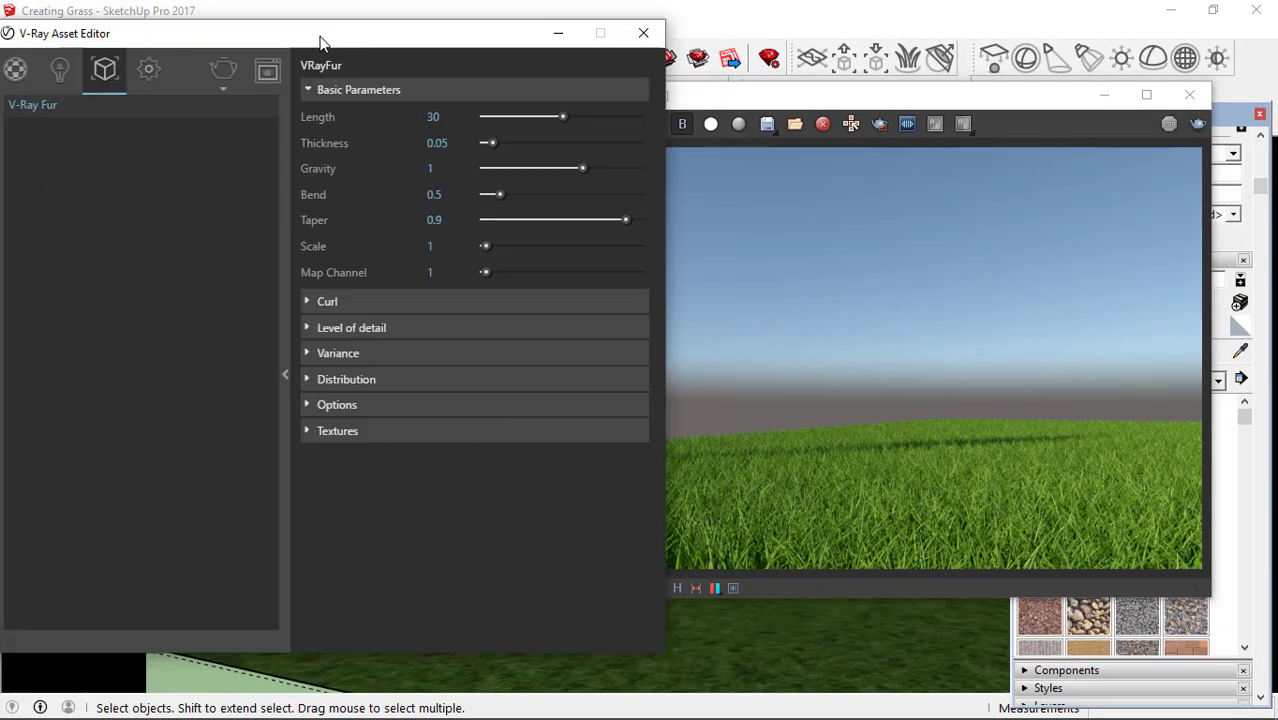
pyautogui.click(221, 89)
pyautogui.click(224, 114)
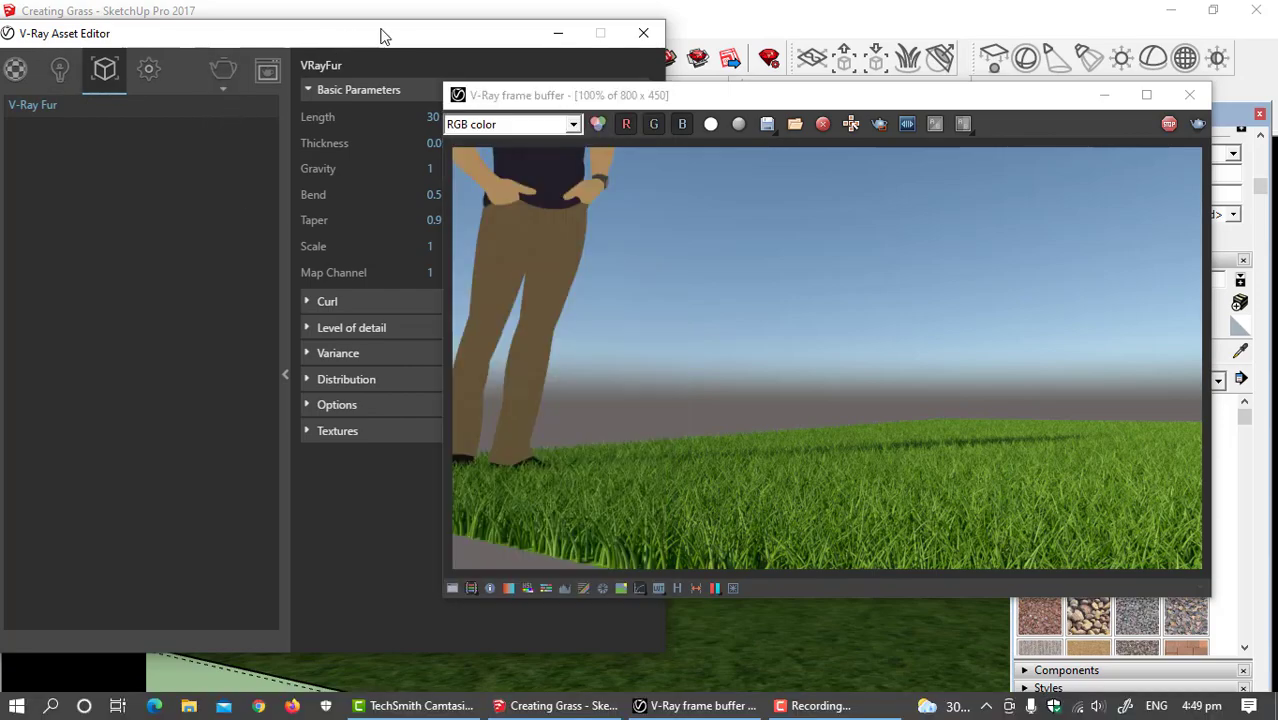
pyautogui.moveTo(380, 38); pyautogui.dragTo(140, 54)
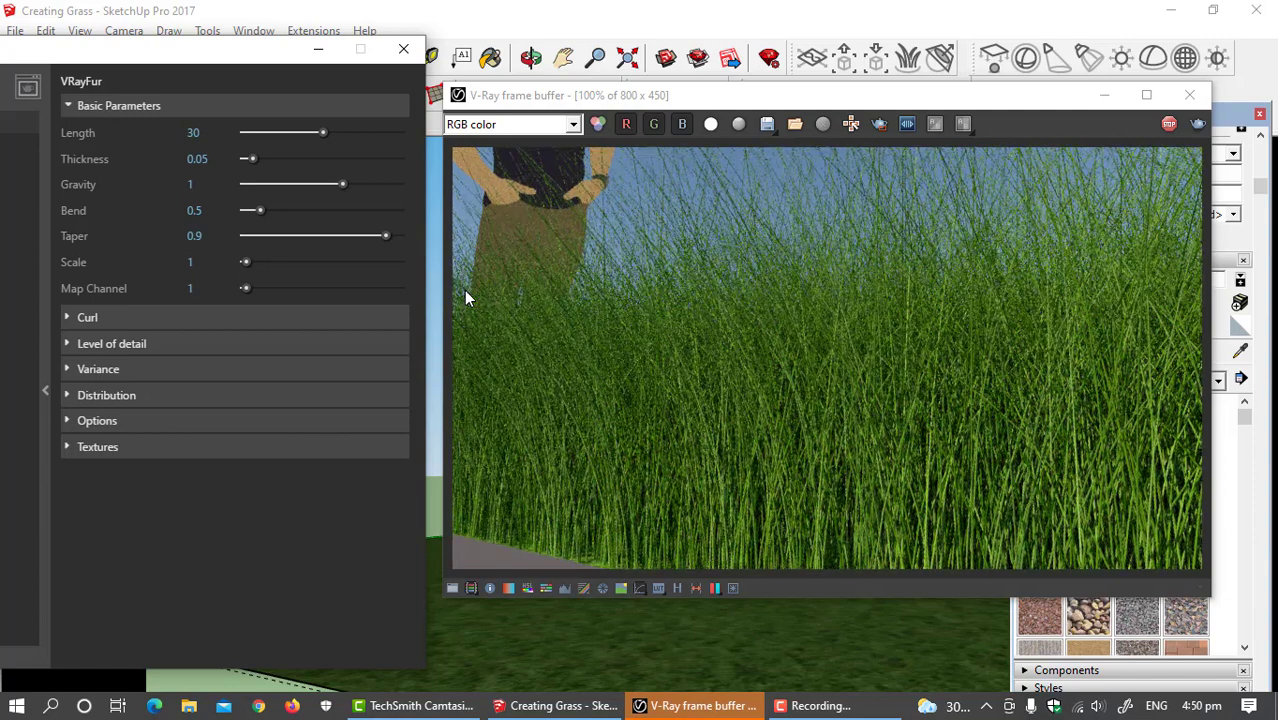
pyautogui.click(815, 605)
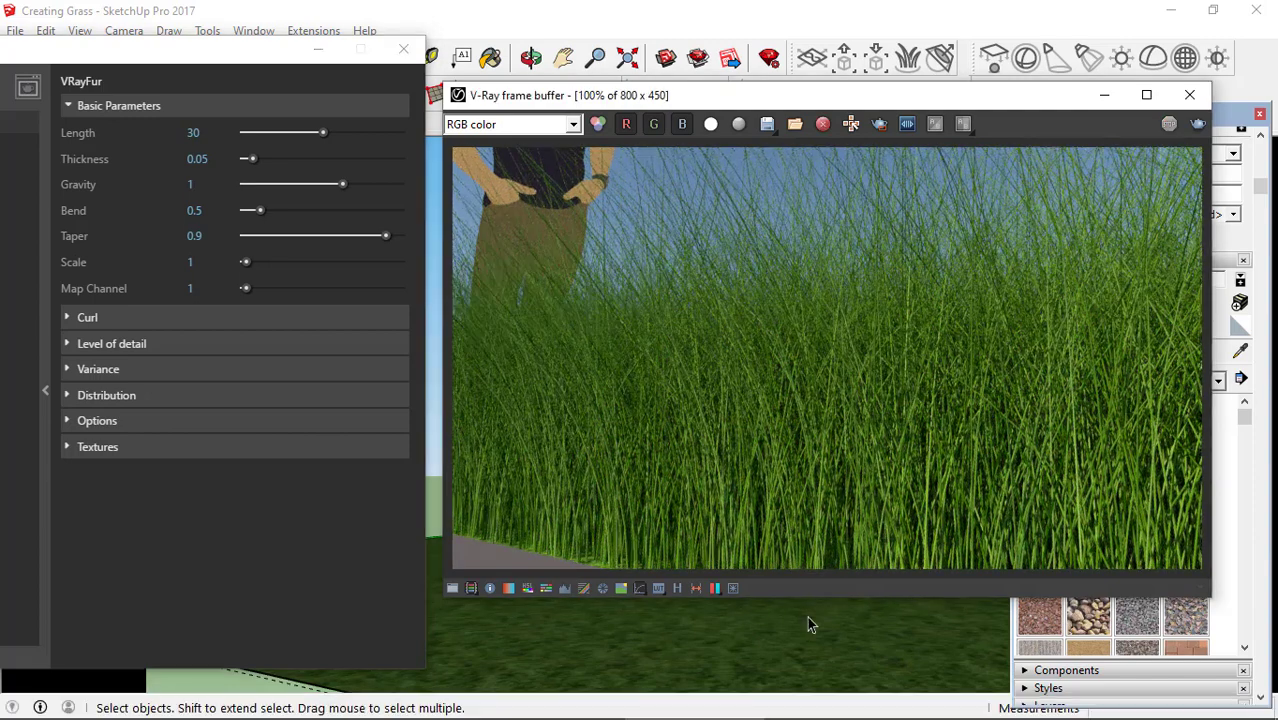
pyautogui.click(1146, 94)
# Set the fur's per-area distribution to 0.05 and re-render the scene
pyautogui.click(88, 396)
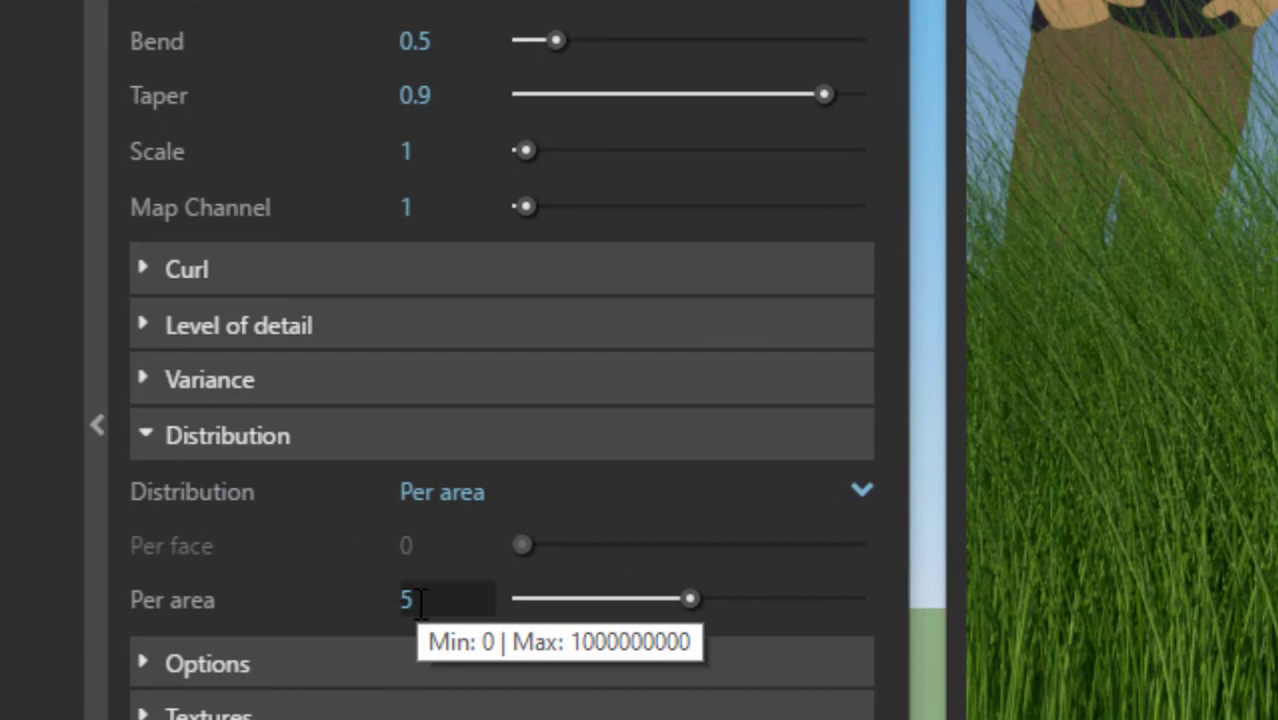
pyautogui.doubleClick(420, 600)
pyautogui.press('BackSpace')
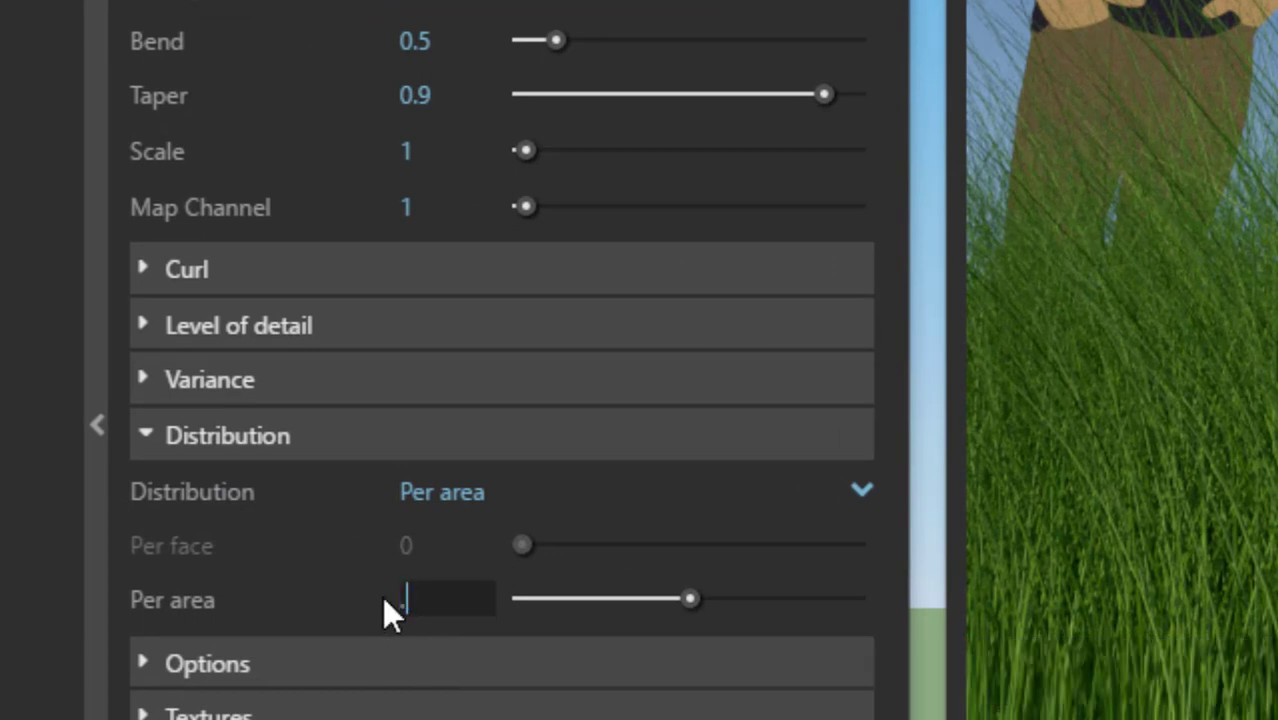
pyautogui.write('0.05')
pyautogui.press('Return')
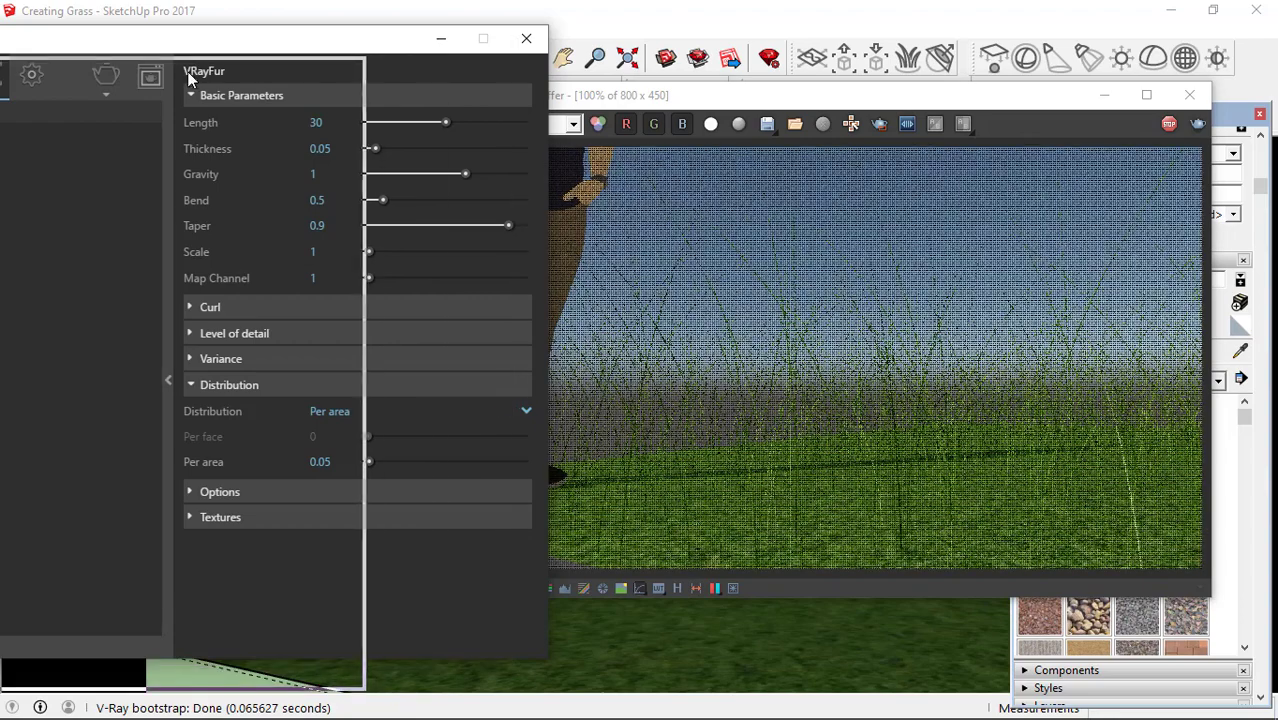
pyautogui.moveTo(186, 72); pyautogui.dragTo(175, 71)
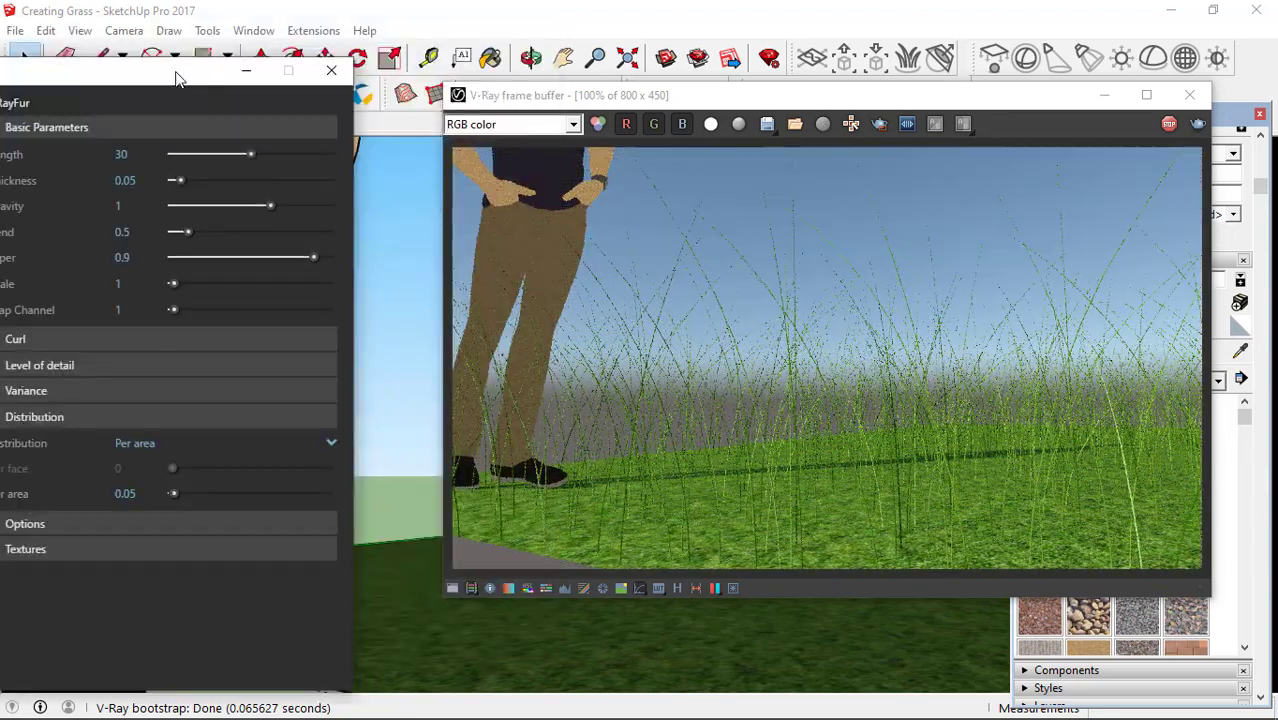
pyautogui.click(1170, 124)
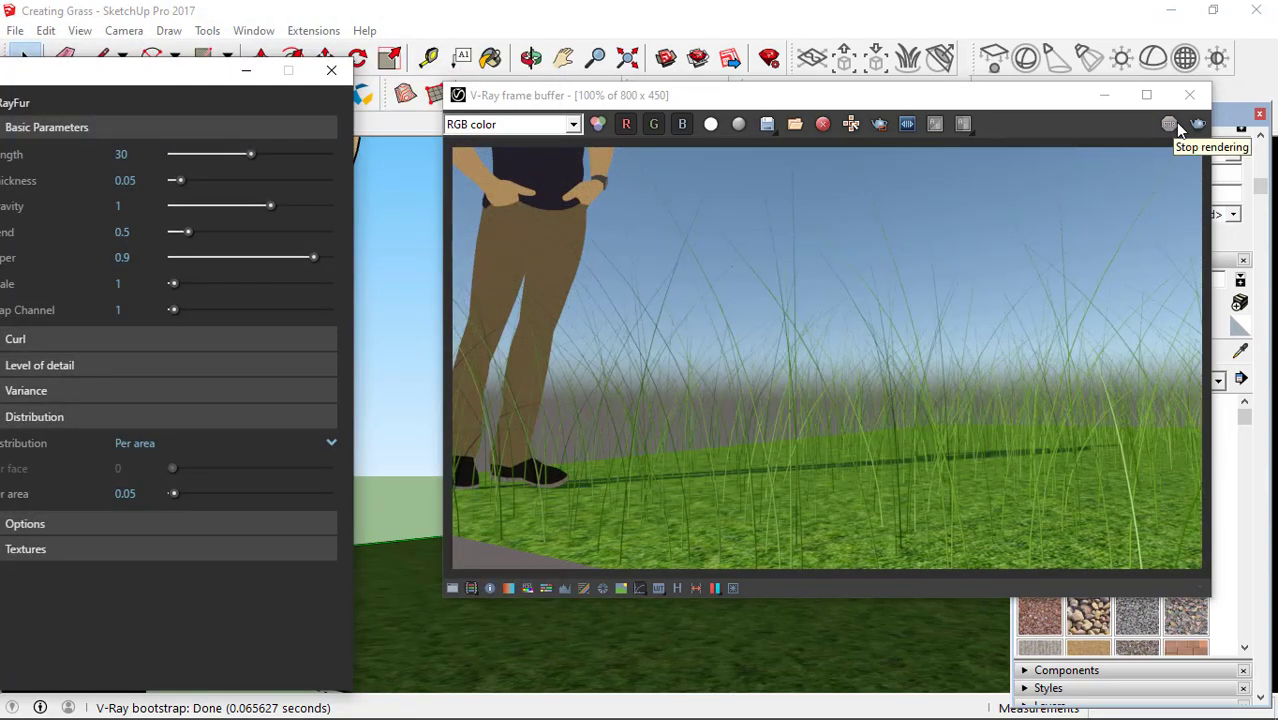
pyautogui.click(791, 639)
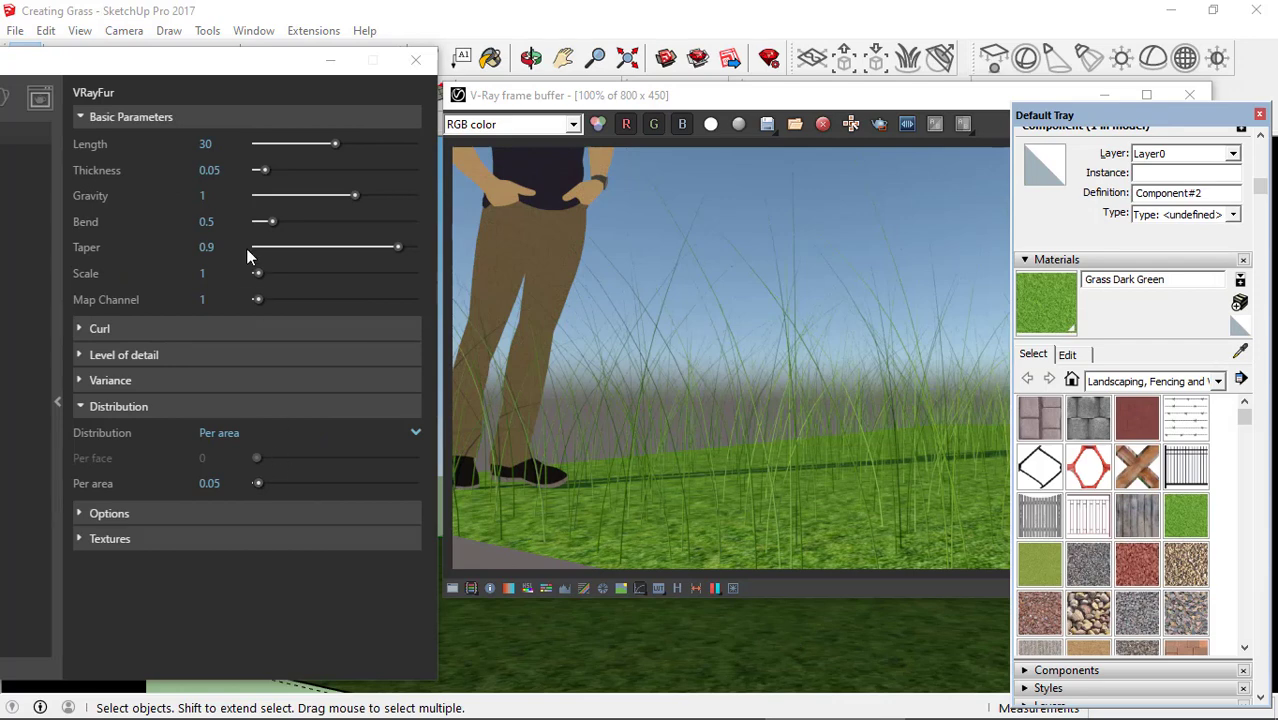
# Set the fur's length to 15
pyautogui.click(293, 143)
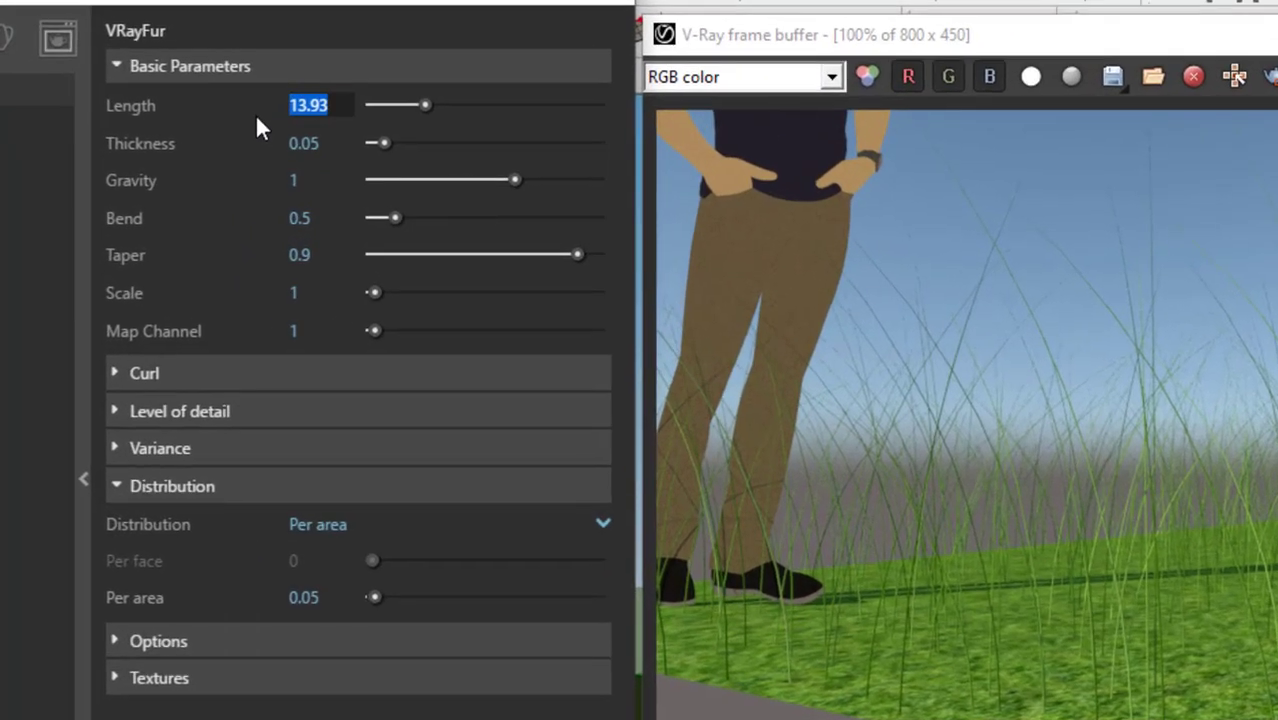
pyautogui.write('15')
pyautogui.press('Return')
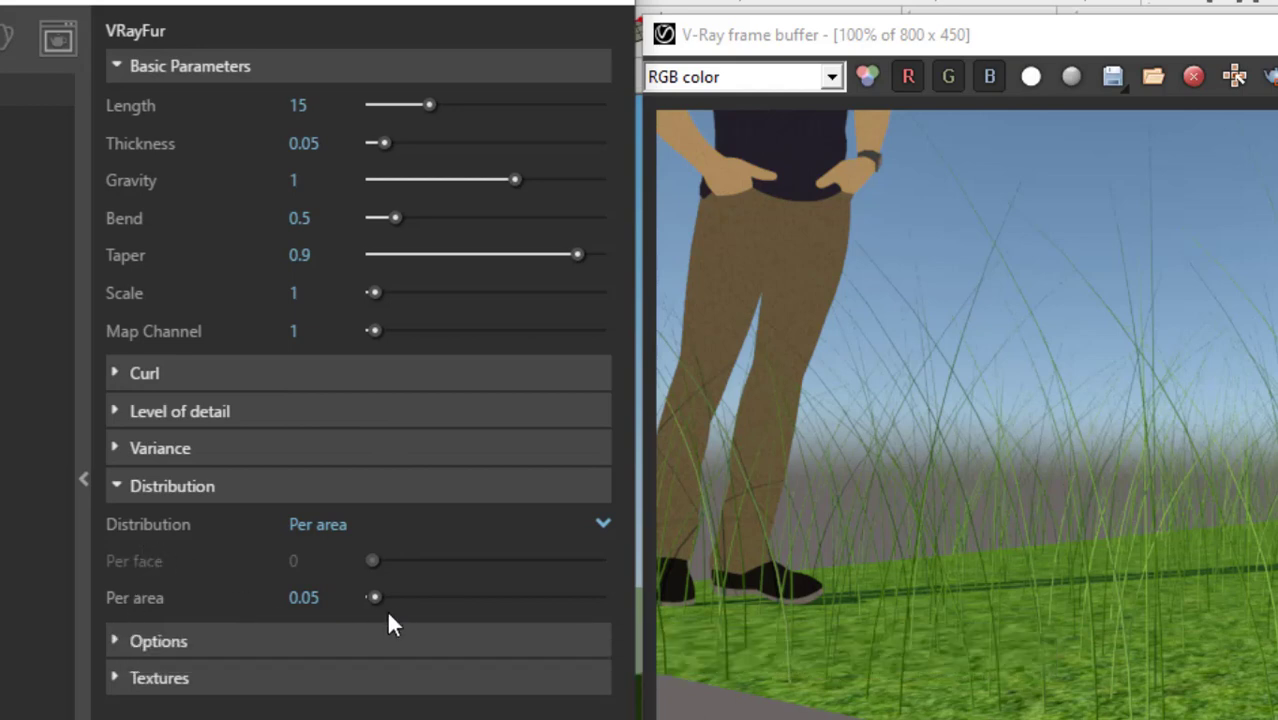
# Set the fur's per-area distribution to 2 and re-render the grass
pyautogui.click(303, 597)
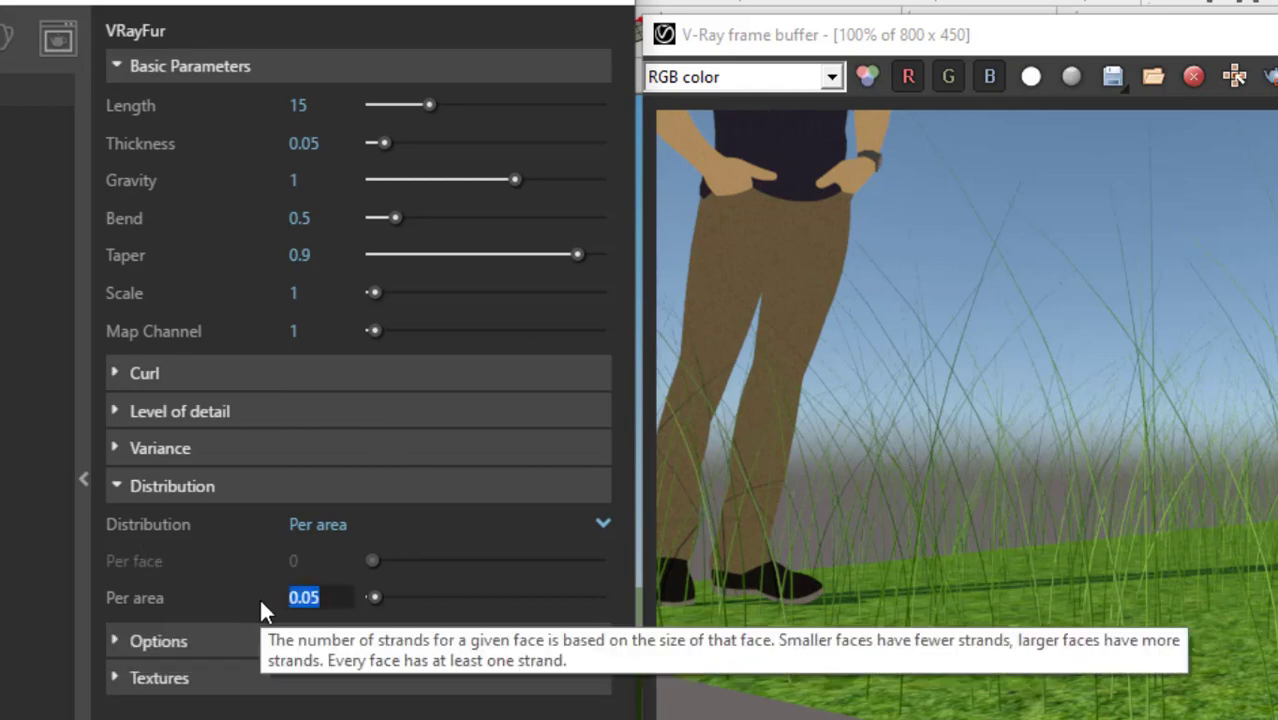
pyautogui.write('2')
pyautogui.press('Return')
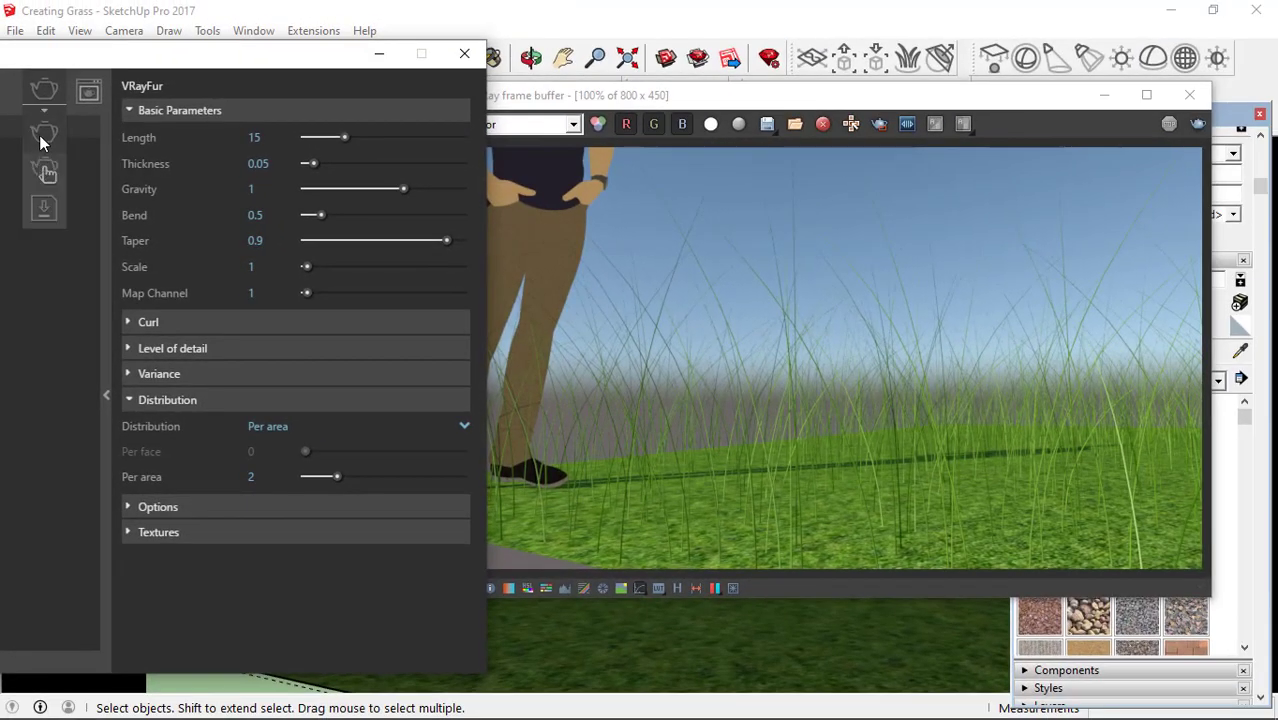
pyautogui.click(43, 137)
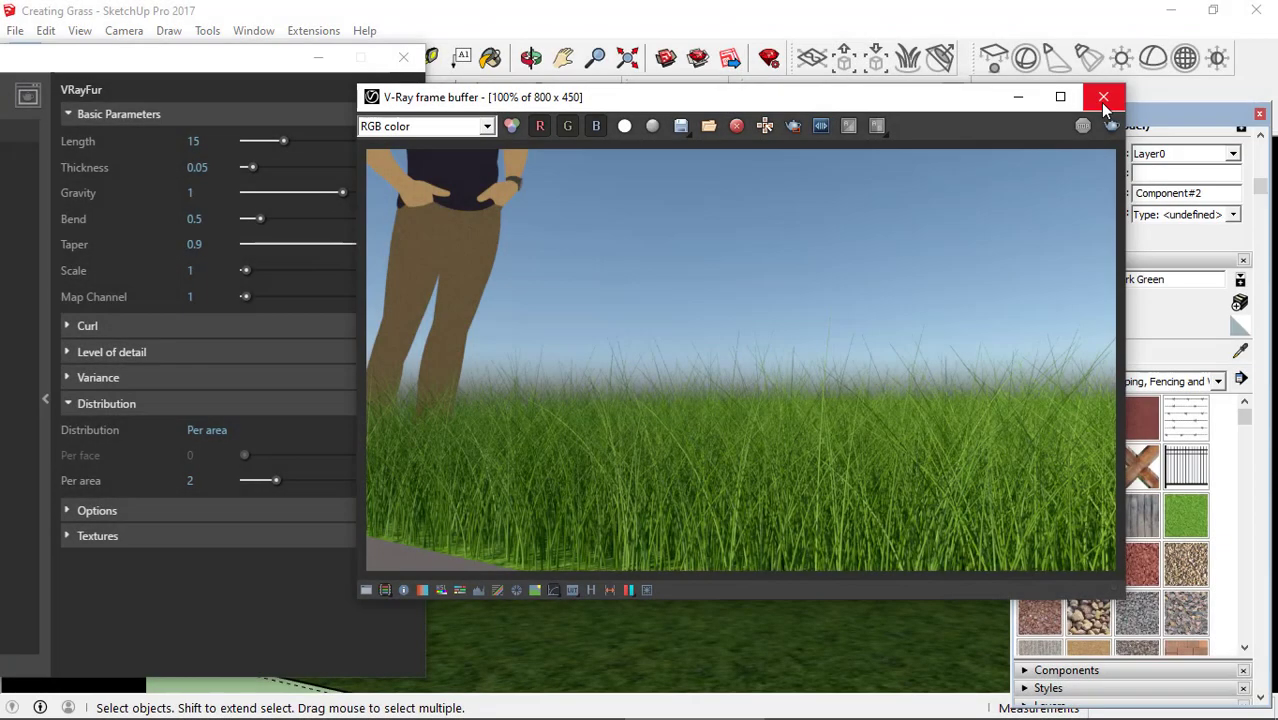
# Close the rendered image and the fur settings, and render the whole lawn from the Scene 1 view
pyautogui.click(1101, 94)
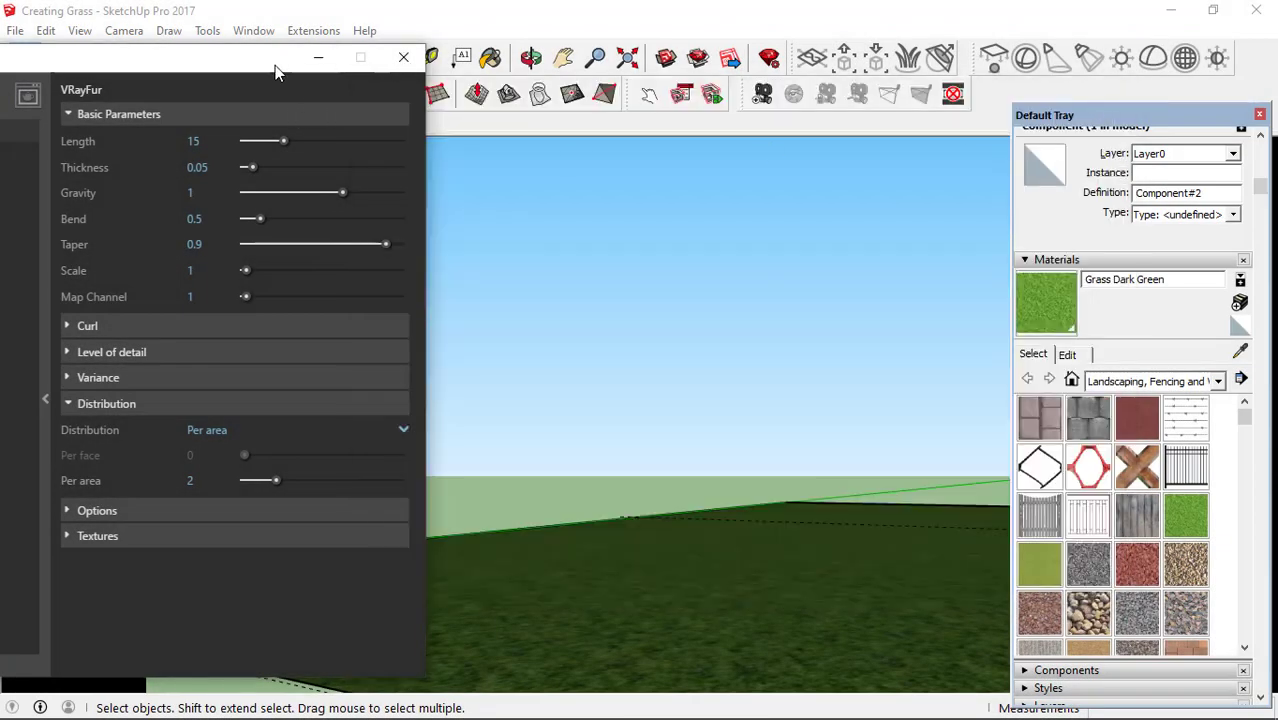
pyautogui.moveTo(277, 62); pyautogui.dragTo(277, 128)
pyautogui.click(402, 122)
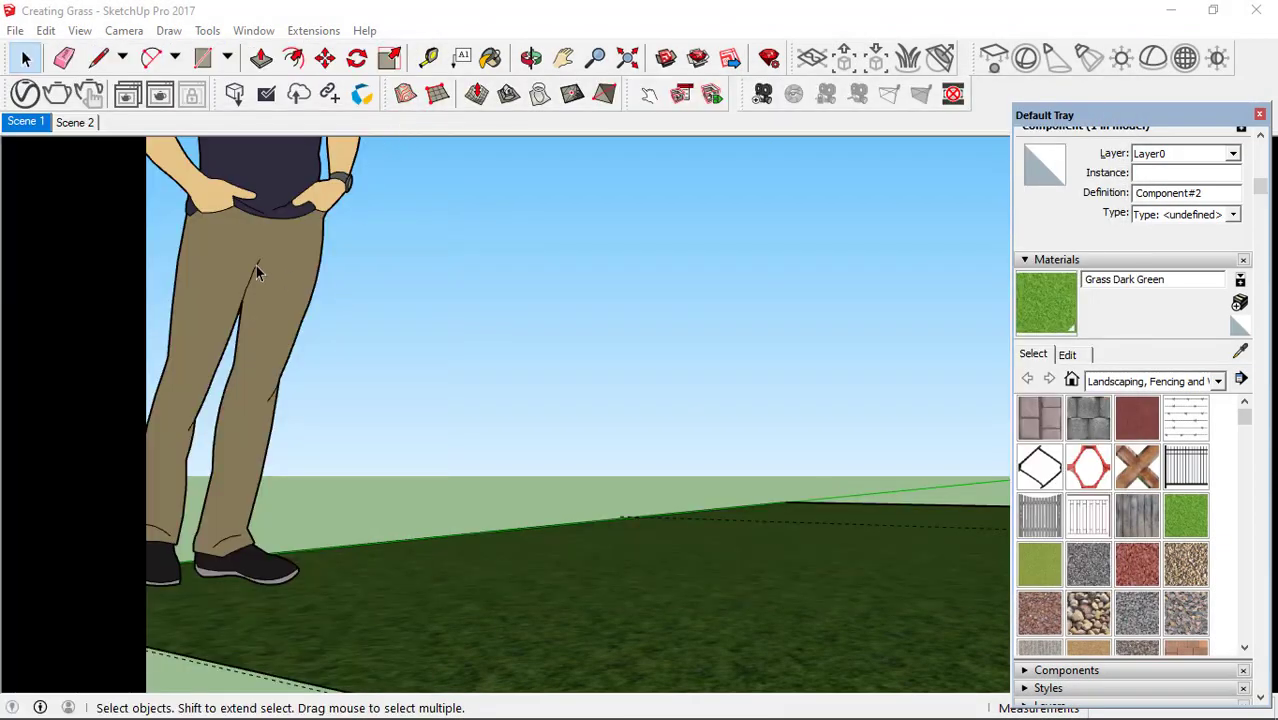
pyautogui.click(26, 126)
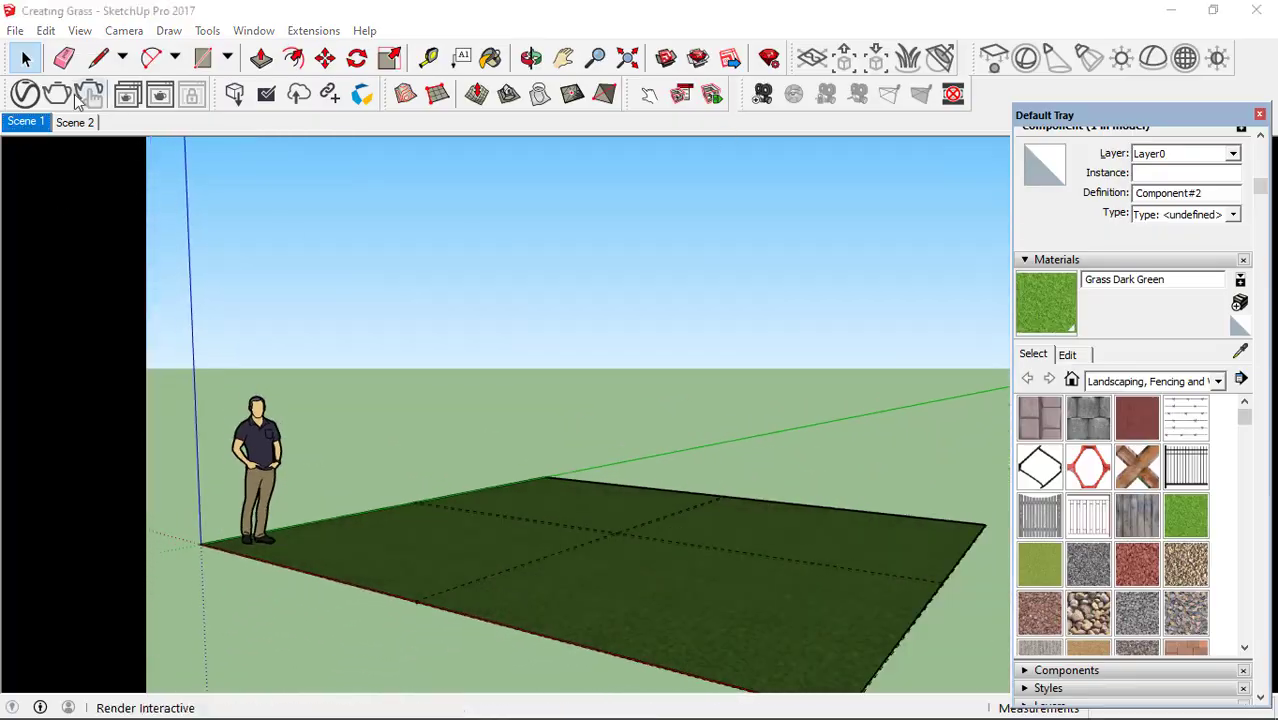
pyautogui.click(56, 94)
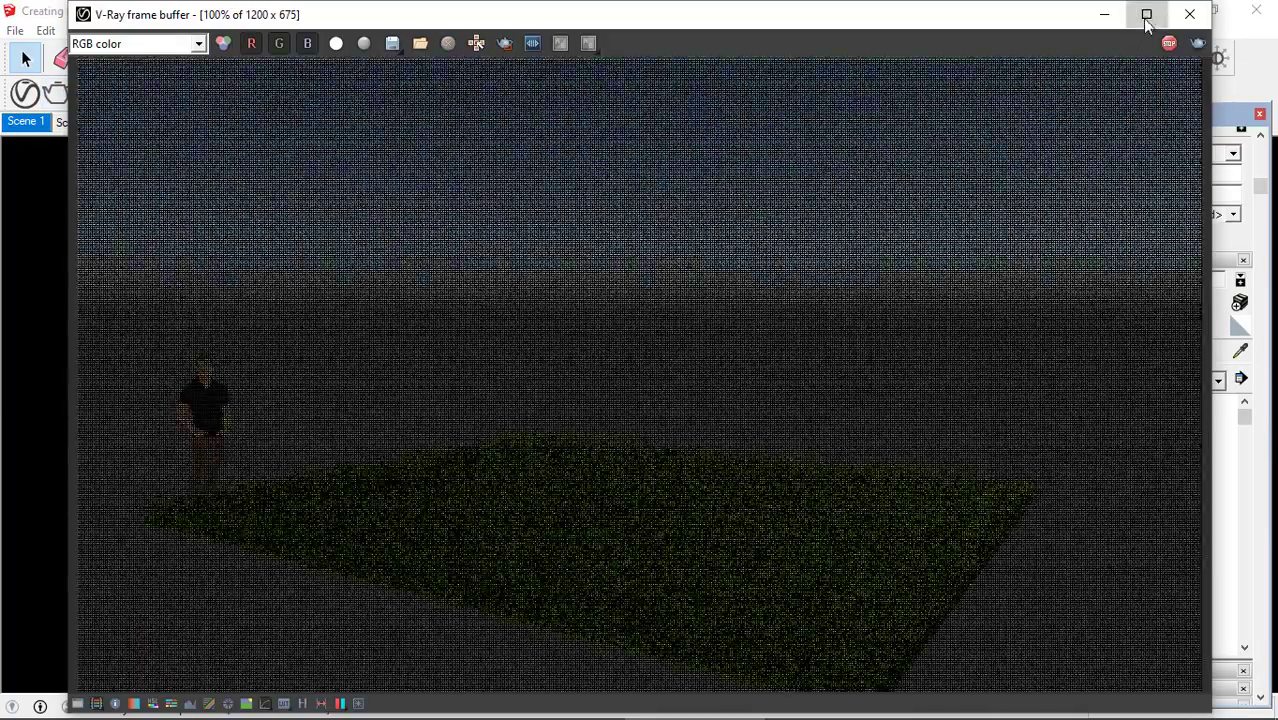